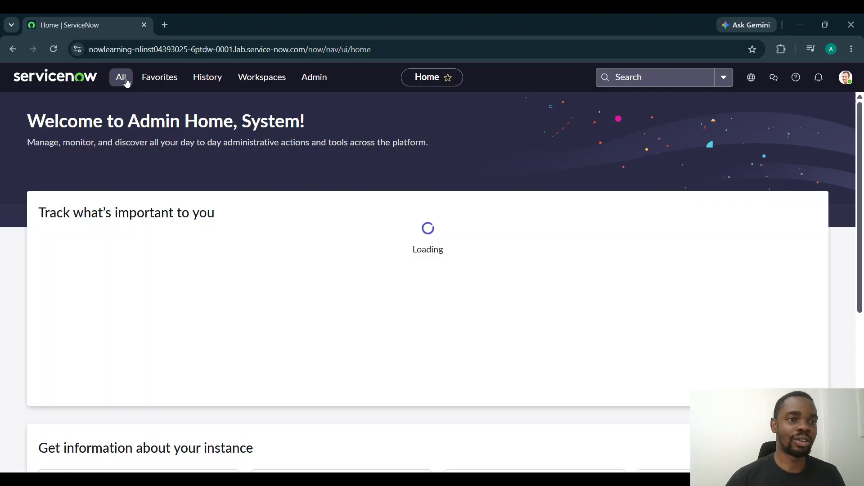
Open the Tables list under System Definition by browsing the application navigator
{"action": "left_click", "coordinate": [122, 78]}
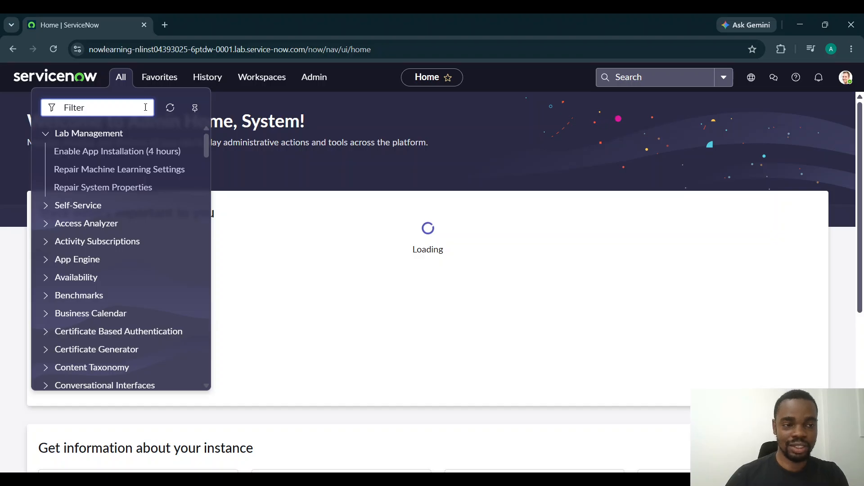
{"action": "scroll", "coordinate": [146, 264], "scroll_direction": "down", "scroll_amount": 2}
{"action": "scroll", "coordinate": [145, 264], "scroll_direction": "down", "scroll_amount": 20}
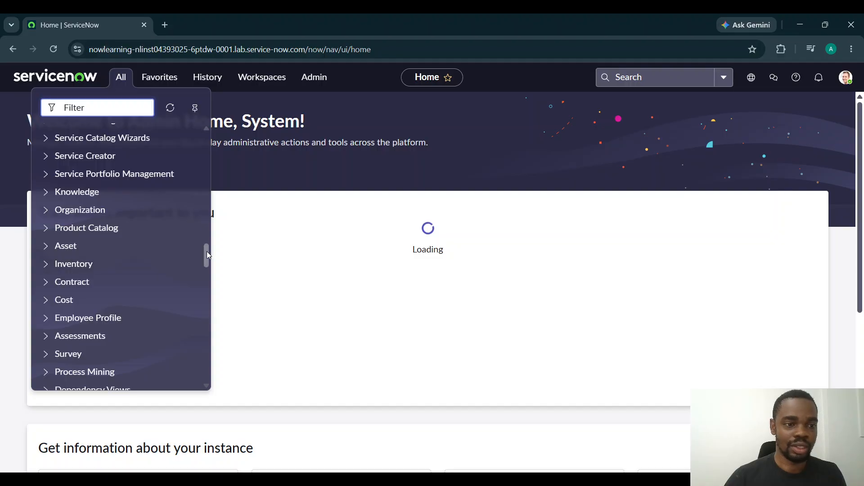
{"action": "left_click_drag", "start_coordinate": [206, 251], "coordinate": [197, 333]}
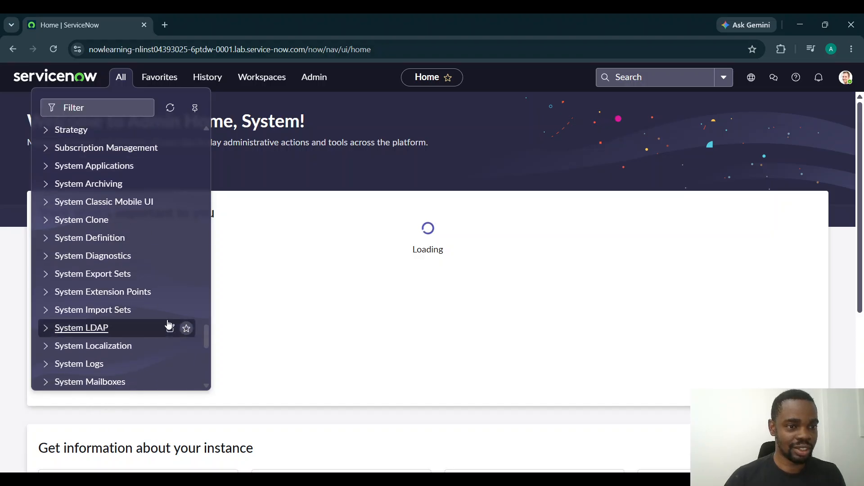
{"action": "left_click", "coordinate": [46, 237]}
{"action": "scroll", "coordinate": [112, 292], "scroll_direction": "down", "scroll_amount": 4}
{"action": "scroll", "coordinate": [87, 218], "scroll_direction": "up", "scroll_amount": 1}
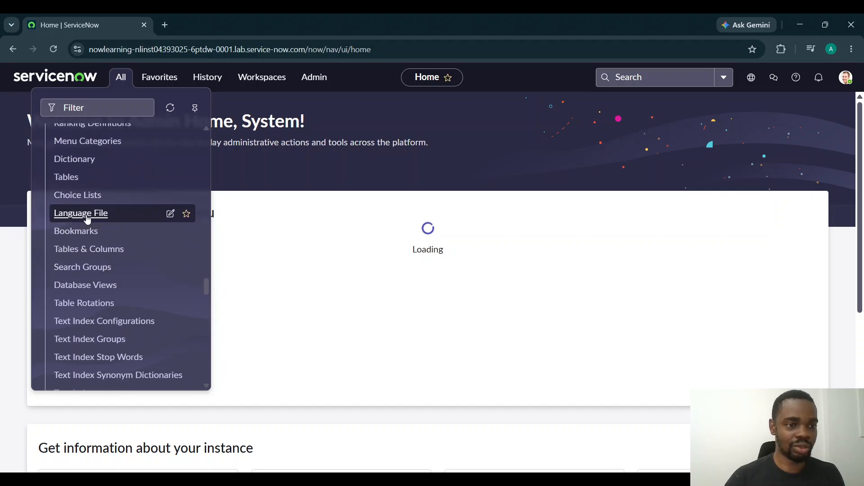
{"action": "left_click", "coordinate": [71, 179]}
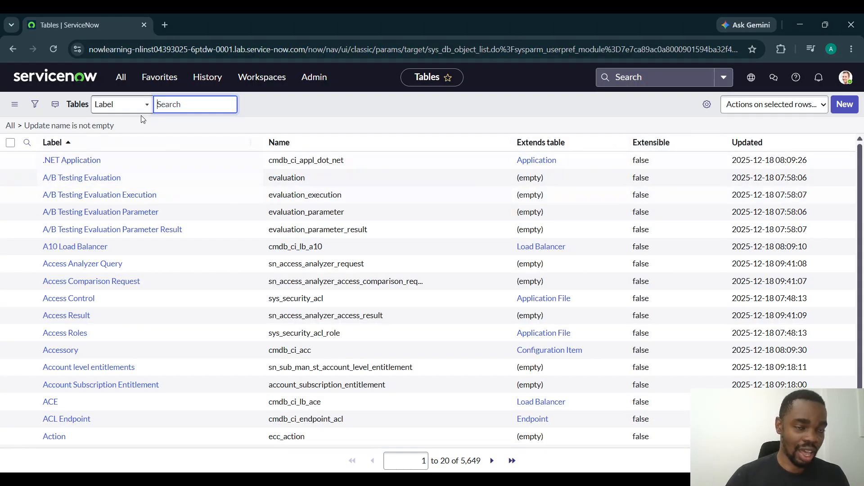
Filter the application navigator for "Tables" and open the Tables list under System Definition from the results
{"action": "left_click", "coordinate": [122, 82]}
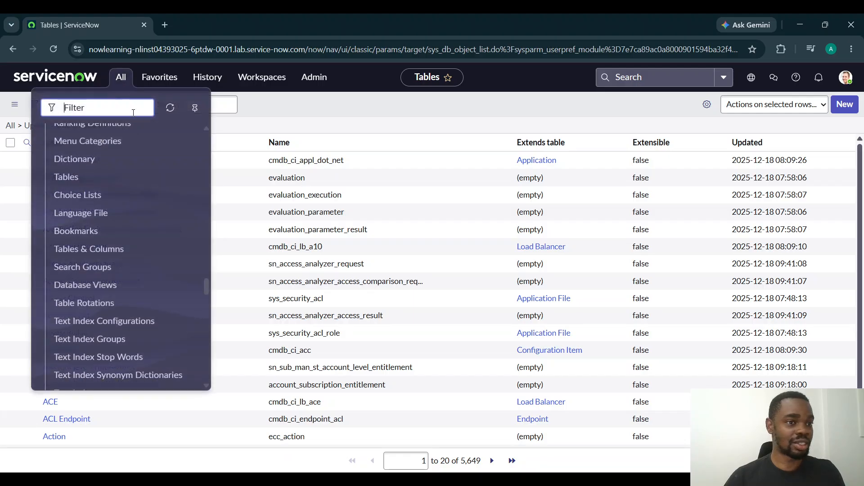
{"action": "type", "text": "T"}
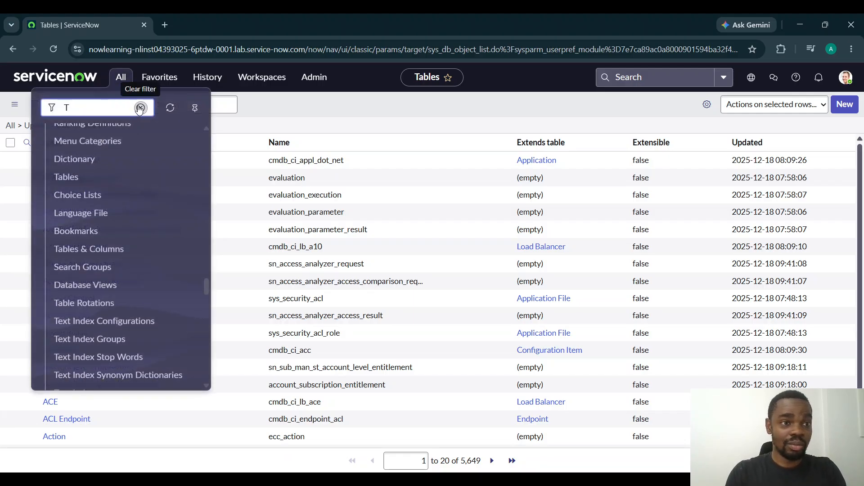
{"action": "type", "text": "ab"}
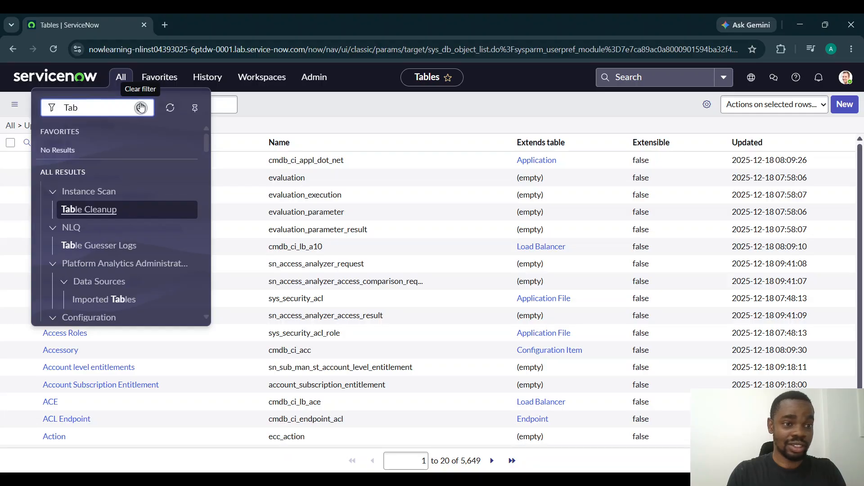
{"action": "type", "text": "les"}
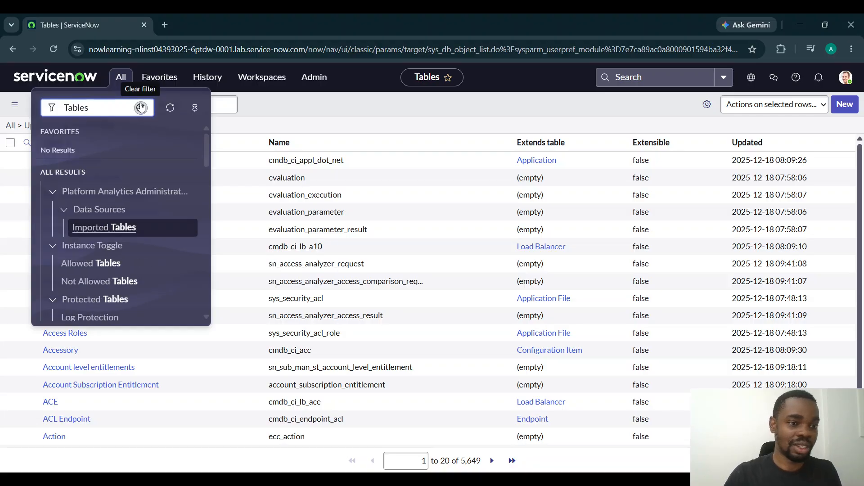
{"action": "scroll", "coordinate": [149, 270], "scroll_direction": "down", "scroll_amount": 3}
{"action": "scroll", "coordinate": [149, 270], "scroll_direction": "down", "scroll_amount": 3}
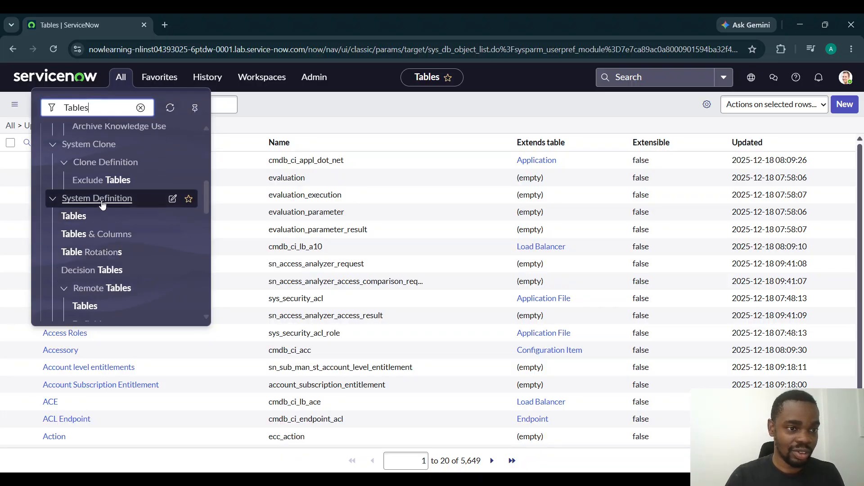
{"action": "left_click", "coordinate": [77, 218]}
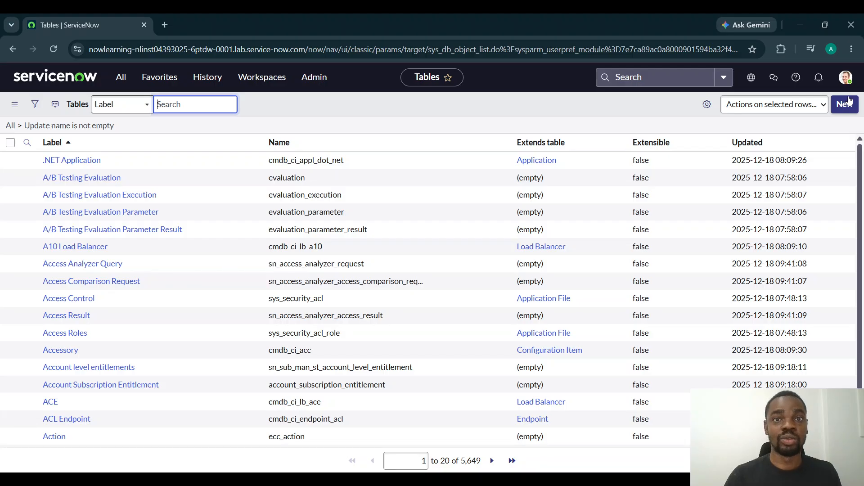
Create a new table record with the label Vehicle, letting the name and new menu name fill in from it
{"action": "left_click", "coordinate": [844, 104]}
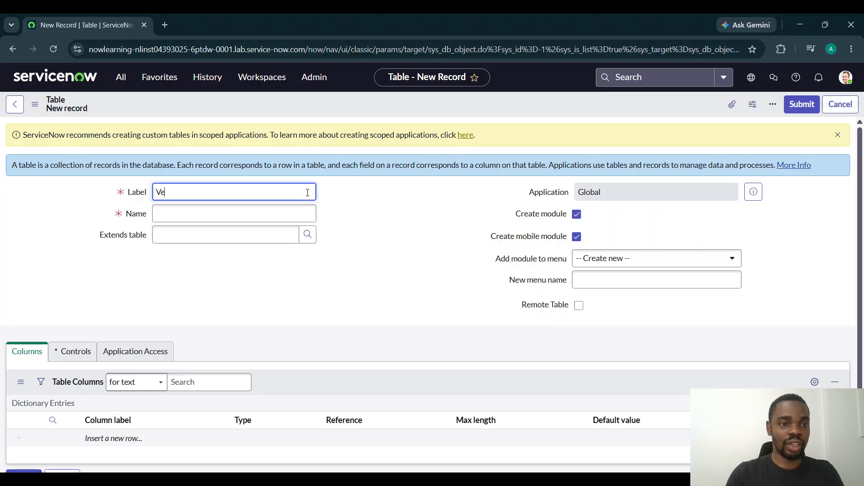
{"action": "type", "text": "hicle"}
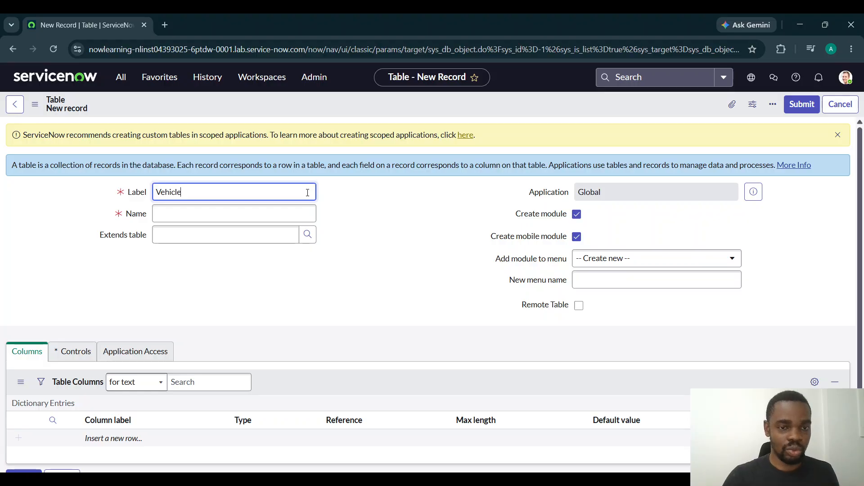
{"action": "left_click", "coordinate": [344, 206]}
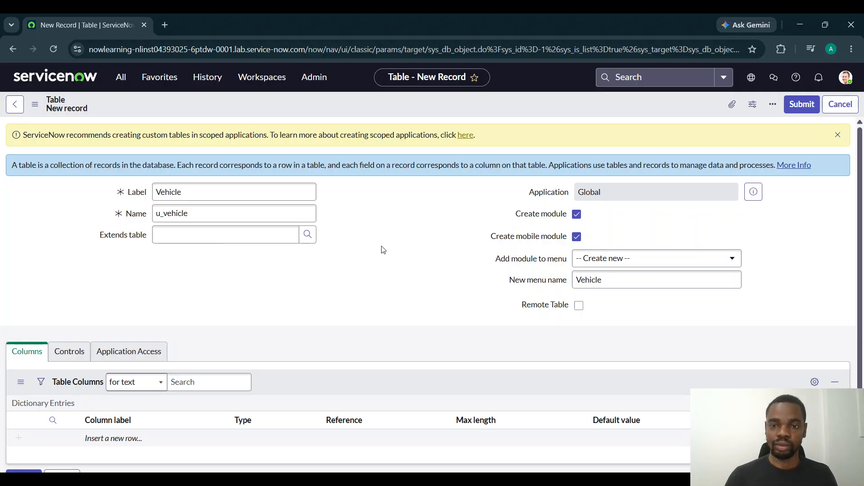
Examine the new table form, the application navigator and the existing menus the table's module could be added to
{"action": "scroll", "coordinate": [378, 295], "scroll_direction": "down", "scroll_amount": 2}
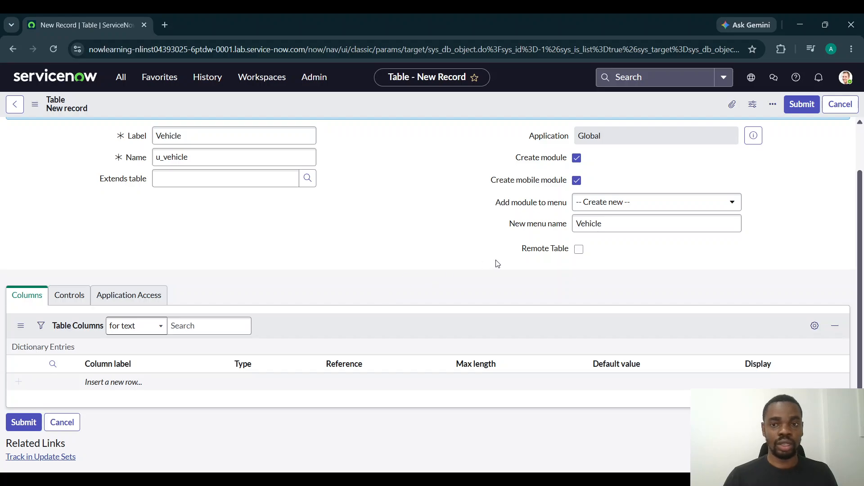
{"action": "scroll", "coordinate": [496, 264], "scroll_direction": "up", "scroll_amount": 2}
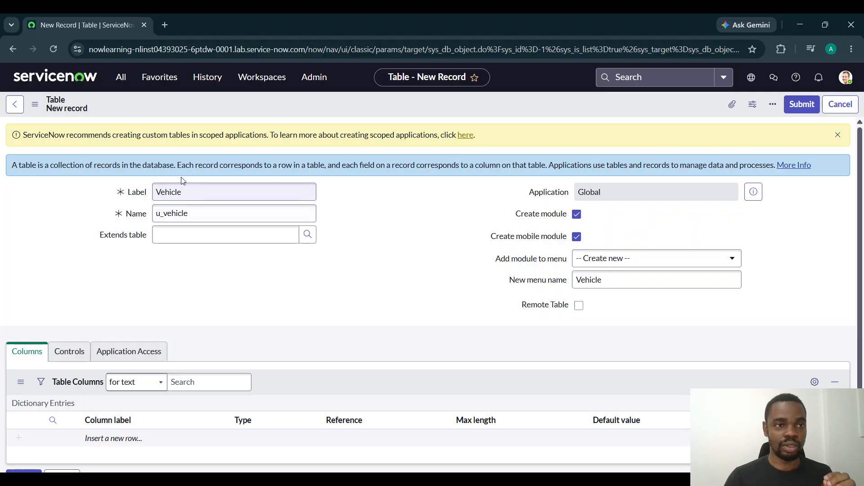
{"action": "left_click", "coordinate": [120, 80]}
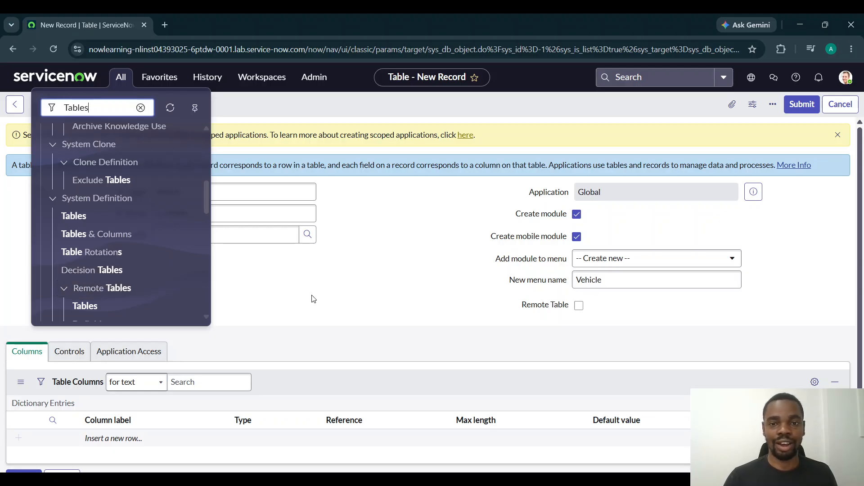
{"action": "left_click", "coordinate": [363, 292]}
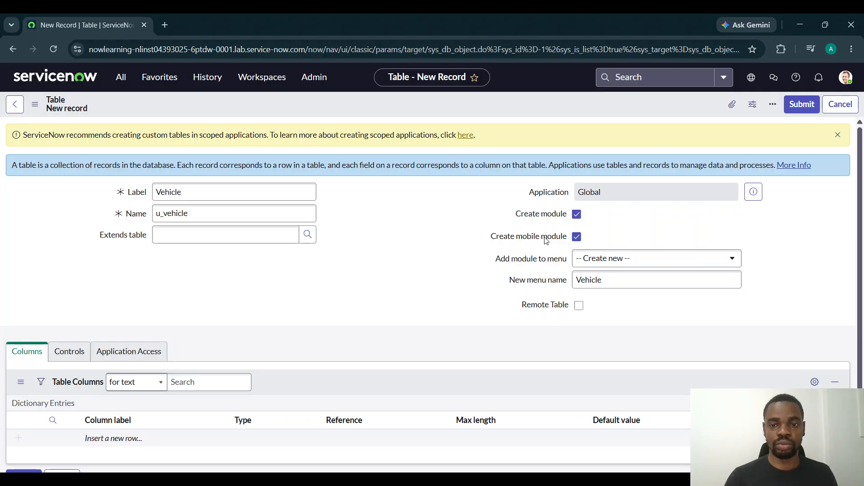
{"action": "left_click", "coordinate": [683, 282]}
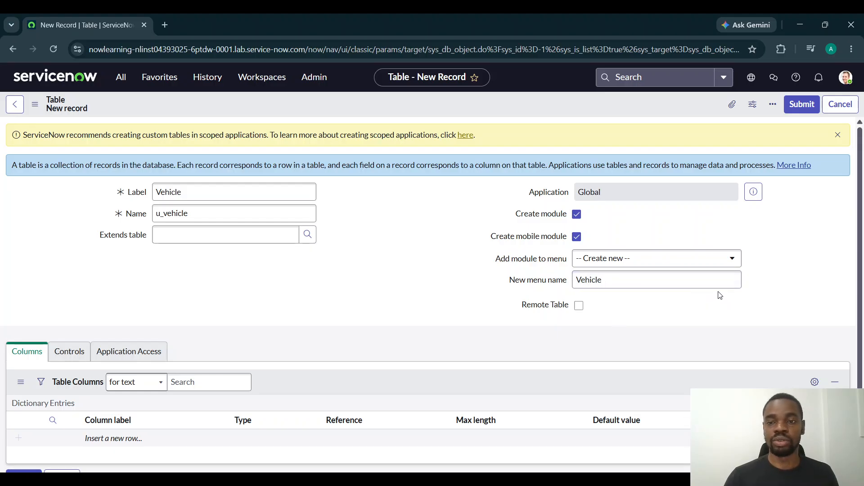
{"action": "left_click", "coordinate": [730, 266]}
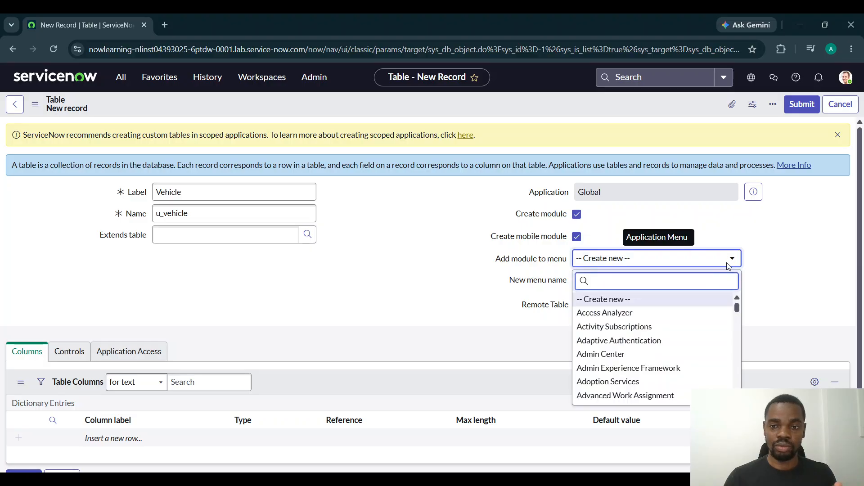
{"action": "scroll", "coordinate": [692, 361], "scroll_direction": "down", "scroll_amount": 10}
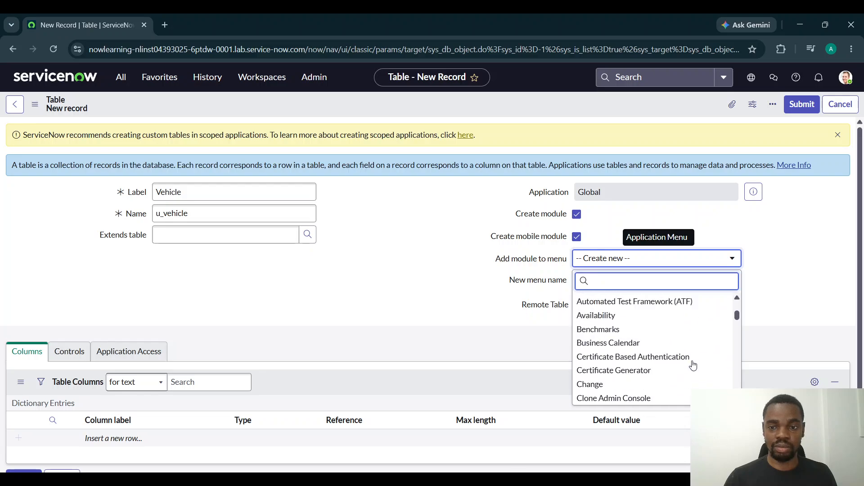
{"action": "left_click", "coordinate": [767, 252]}
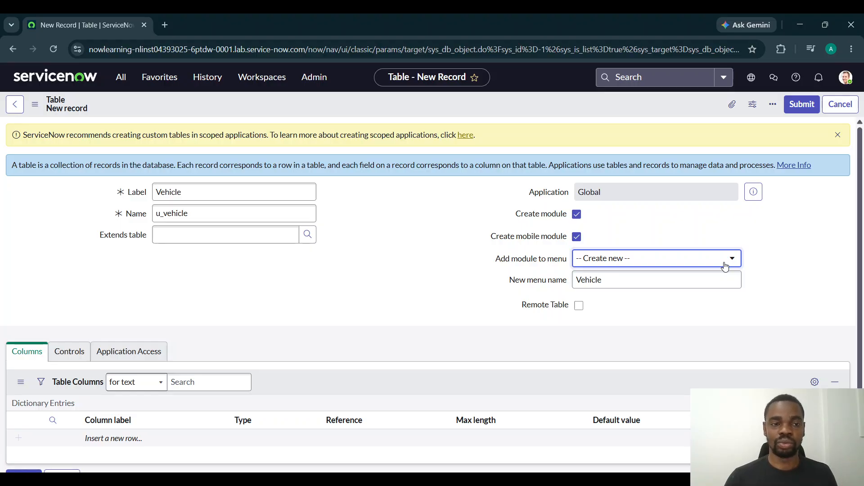
Change both the table's label and its new menu name to Vehicles
{"action": "left_click", "coordinate": [268, 194]}
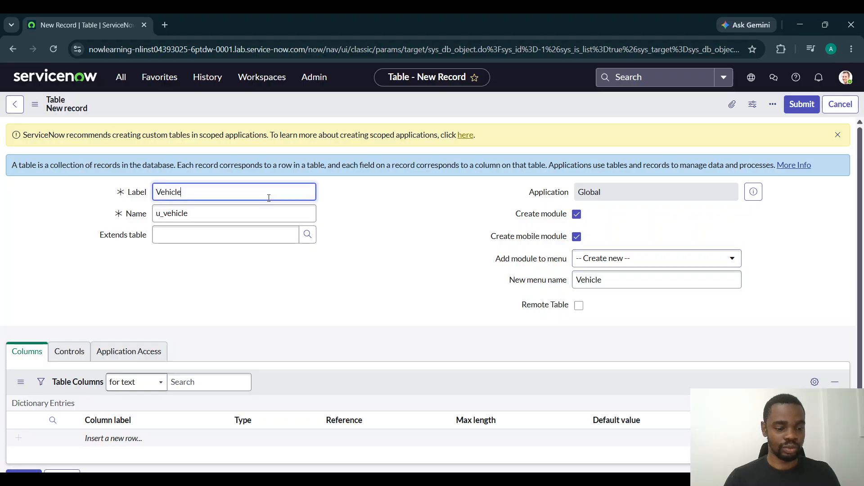
{"action": "type", "text": "s"}
{"action": "left_click", "coordinate": [396, 250]}
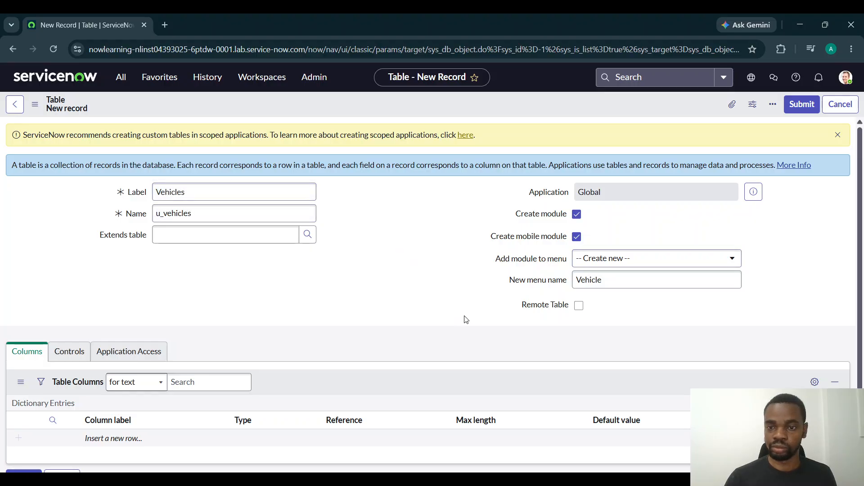
{"action": "left_click", "coordinate": [631, 281]}
{"action": "type", "text": "s"}
{"action": "left_click", "coordinate": [631, 309]}
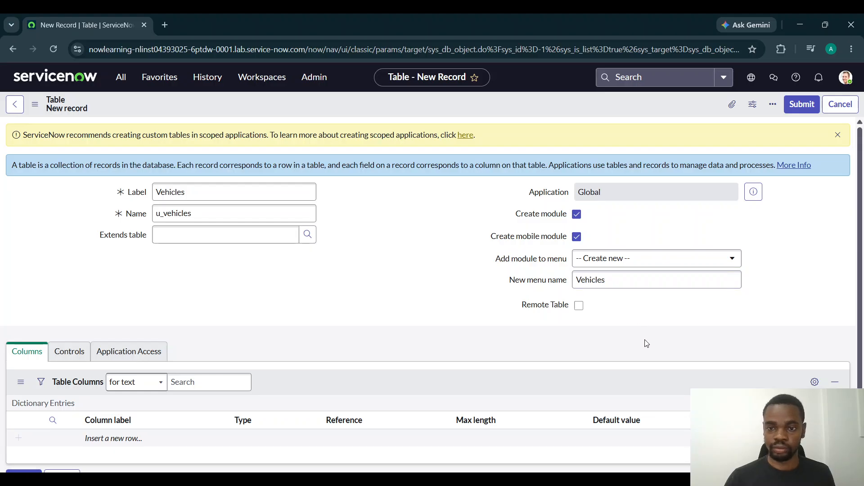
Add a column labelled Name to the Vehicles table's columns
{"action": "scroll", "coordinate": [362, 328], "scroll_direction": "down", "scroll_amount": 2}
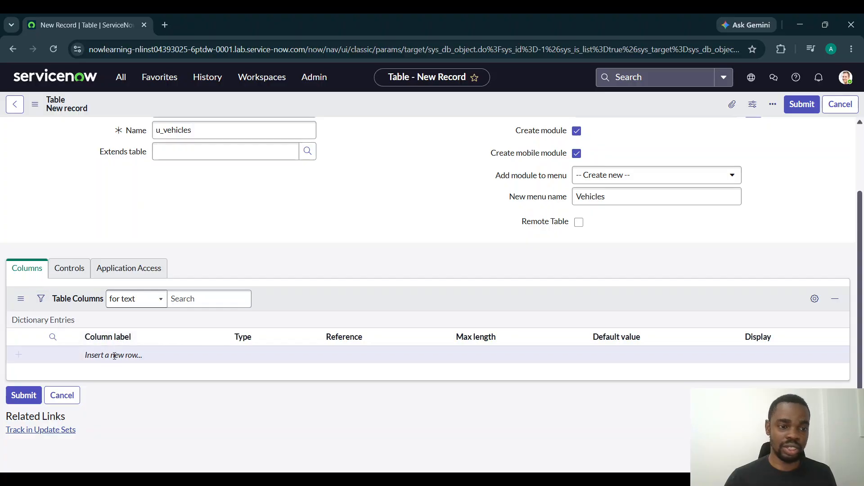
{"action": "left_click", "coordinate": [138, 360]}
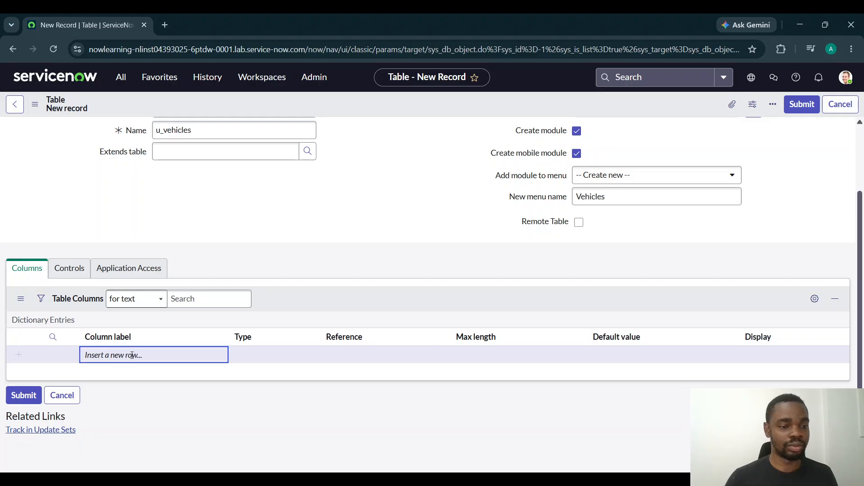
{"action": "left_click", "coordinate": [113, 357]}
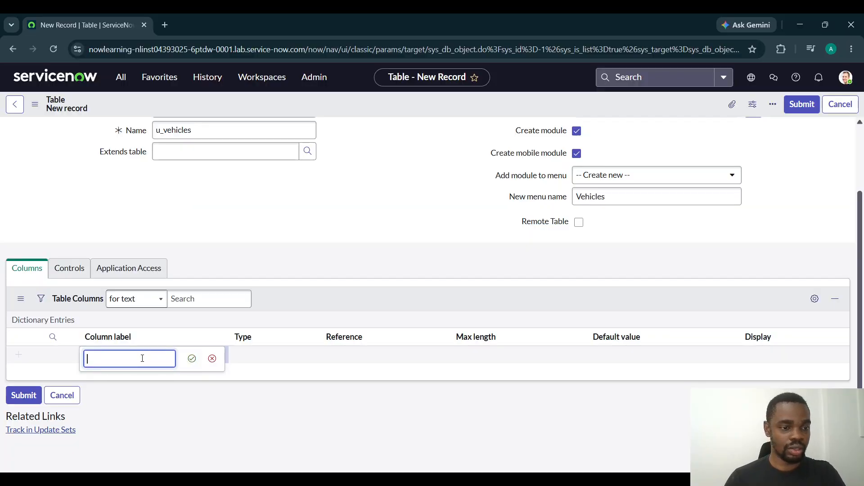
{"action": "type", "text": "Name"}
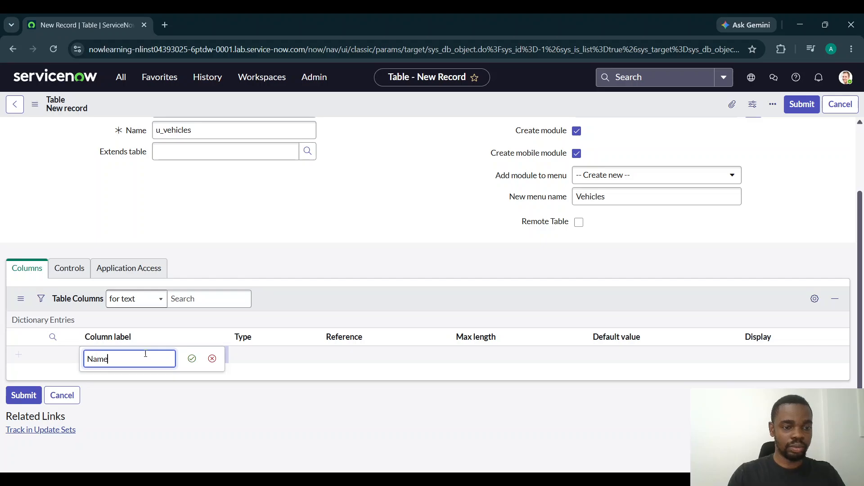
{"action": "left_click", "coordinate": [192, 358]}
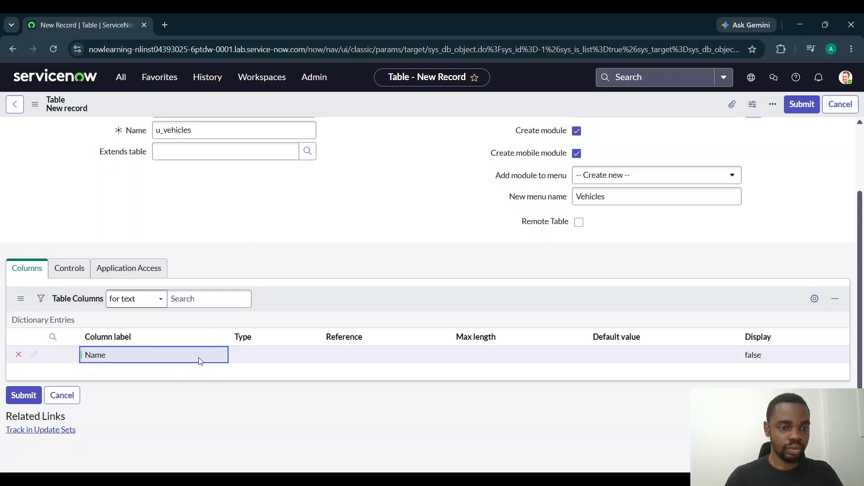
Set the Name column's type to String
{"action": "left_click", "coordinate": [286, 360]}
{"action": "left_click", "coordinate": [292, 356]}
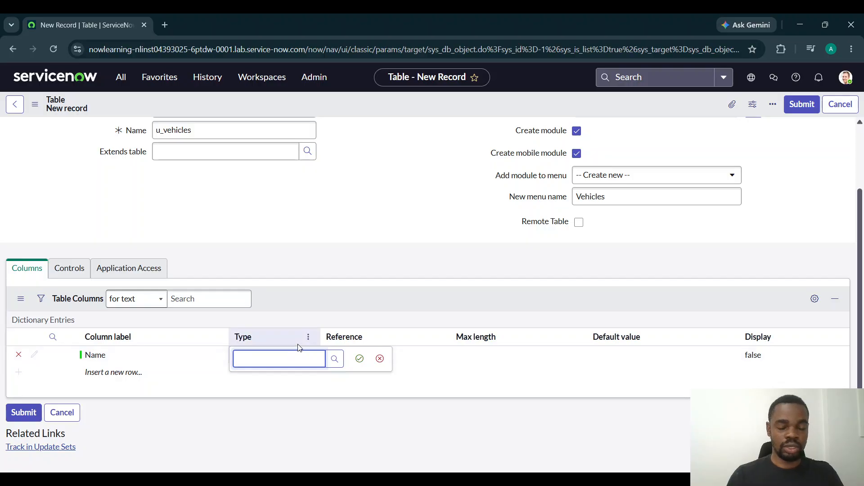
{"action": "type", "text": "Sting"}
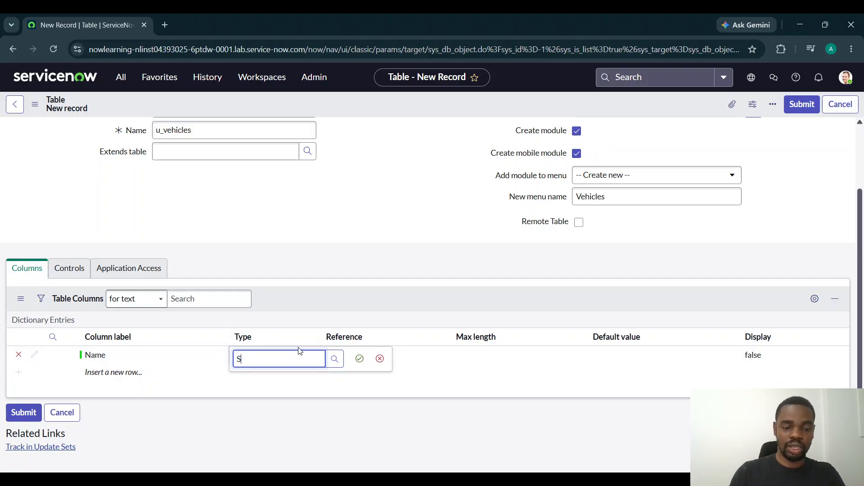
{"action": "key", "text": "BackSpace"}
{"action": "key", "text": "BackSpace"}
{"action": "key", "text": "BackSpace"}
{"action": "type", "text": "ring"}
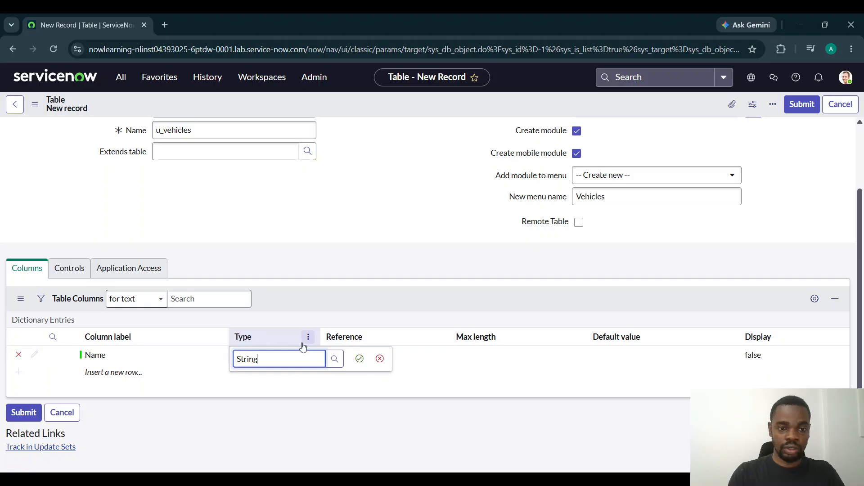
{"action": "key", "text": "Return"}
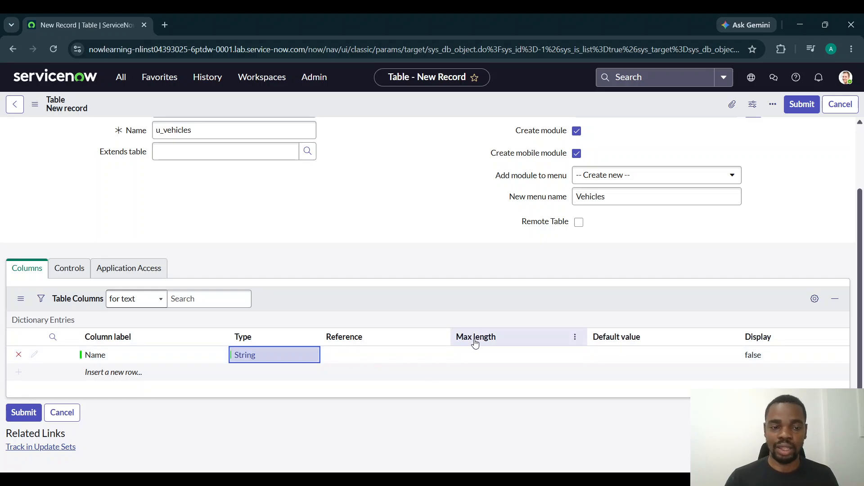
Examine the Display setting of the Name column
{"action": "double_click", "coordinate": [758, 355]}
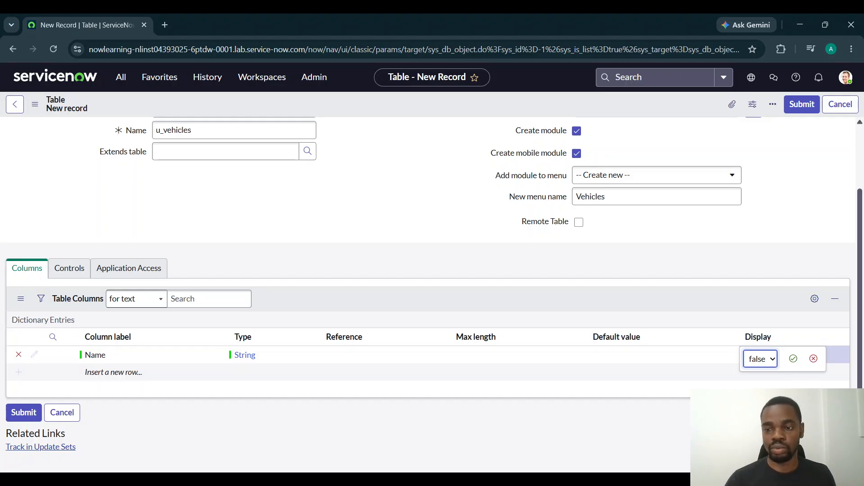
{"action": "left_click", "coordinate": [761, 359]}
{"action": "left_click", "coordinate": [793, 359]}
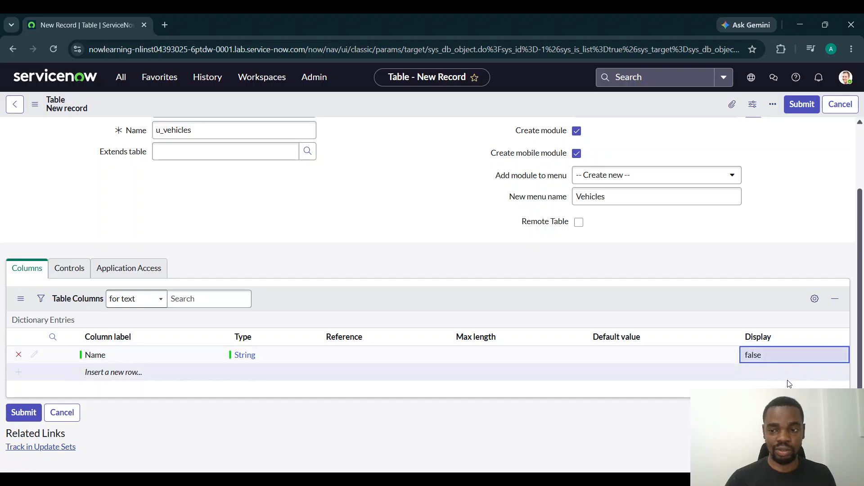
Add a column labelled Color with the type String to the Vehicles table
{"action": "double_click", "coordinate": [124, 375]}
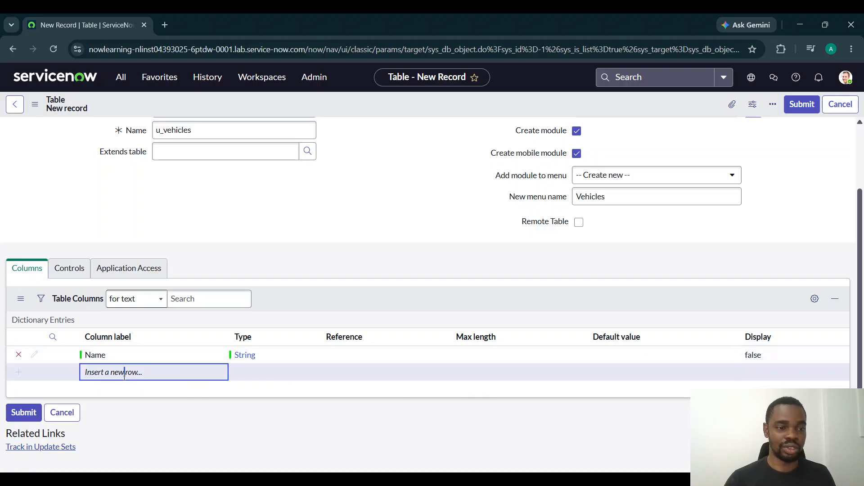
{"action": "type", "text": "Color"}
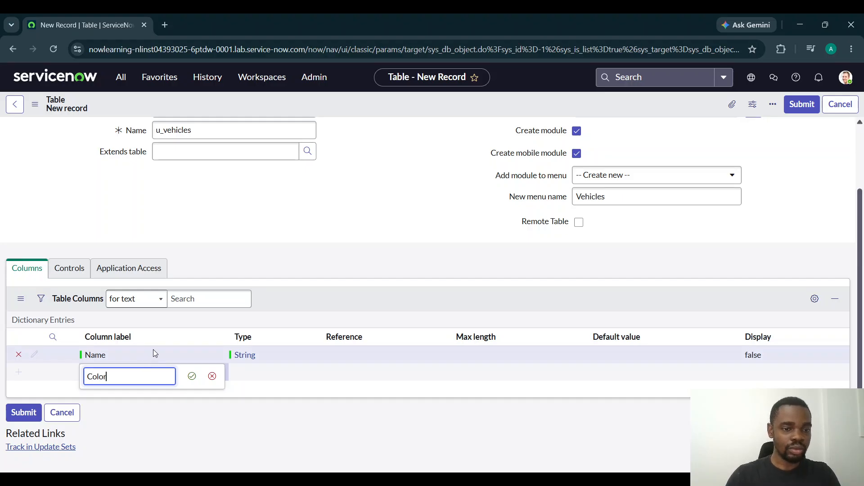
{"action": "left_click", "coordinate": [191, 376]}
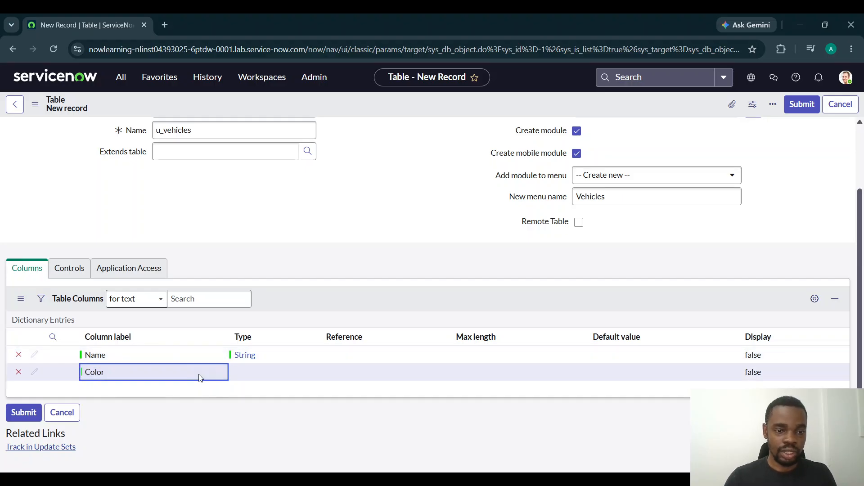
{"action": "double_click", "coordinate": [241, 371]}
{"action": "type", "text": "String"}
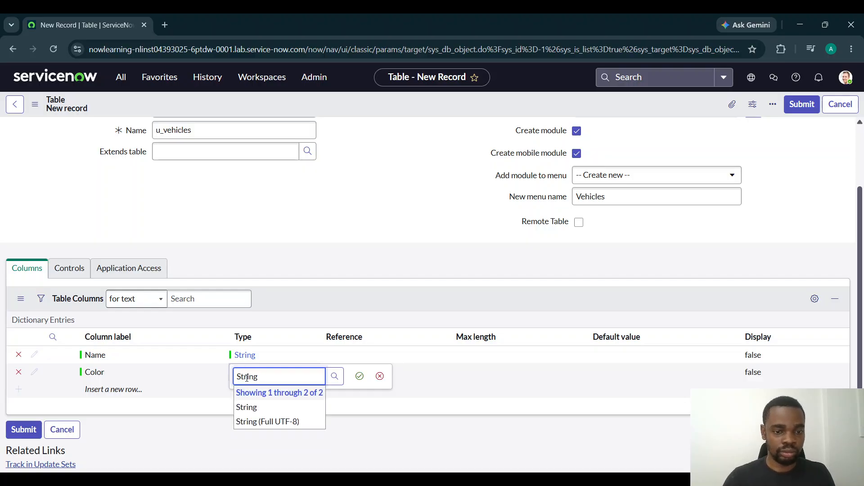
{"action": "left_click", "coordinate": [267, 406]}
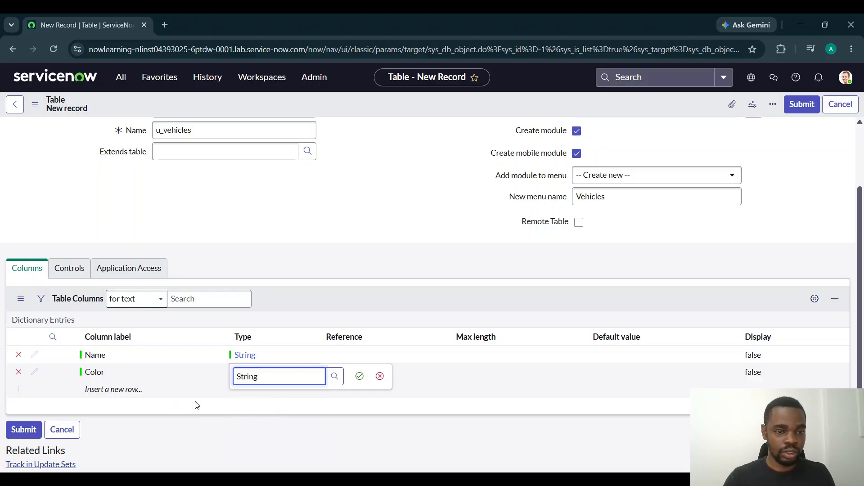
{"action": "left_click", "coordinate": [359, 376]}
Add a column labelled Vehicle ID with the type Integer to the Vehicles table
{"action": "left_click", "coordinate": [137, 392]}
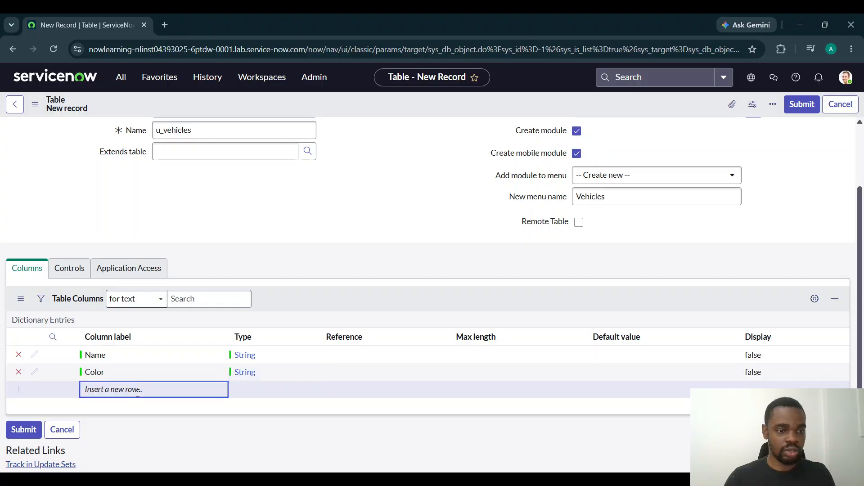
{"action": "left_click", "coordinate": [137, 393]}
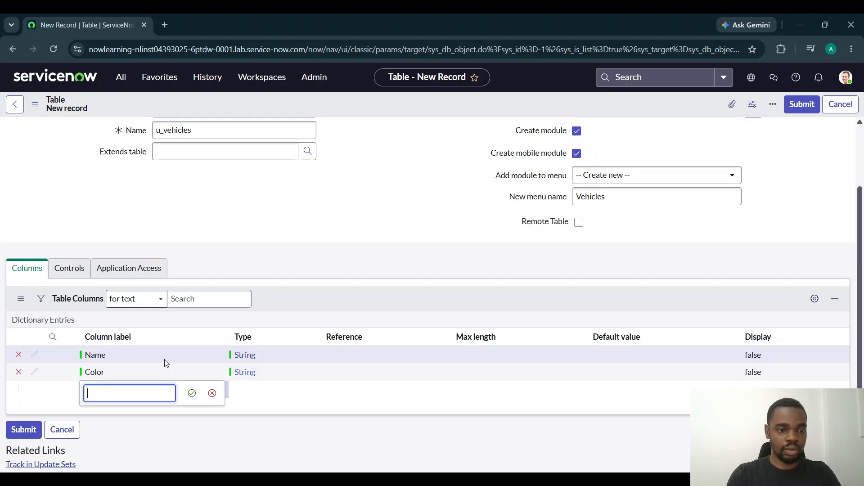
{"action": "type", "text": "Vehicle ID"}
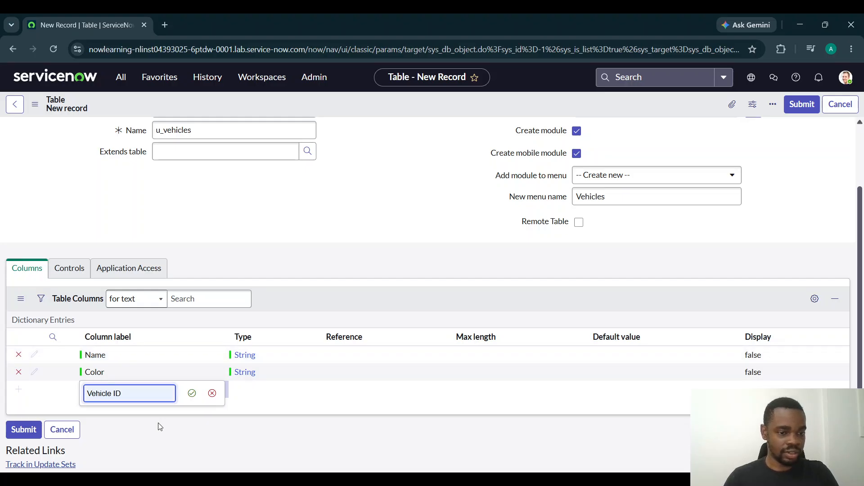
{"action": "left_click", "coordinate": [191, 394]}
{"action": "double_click", "coordinate": [253, 389]}
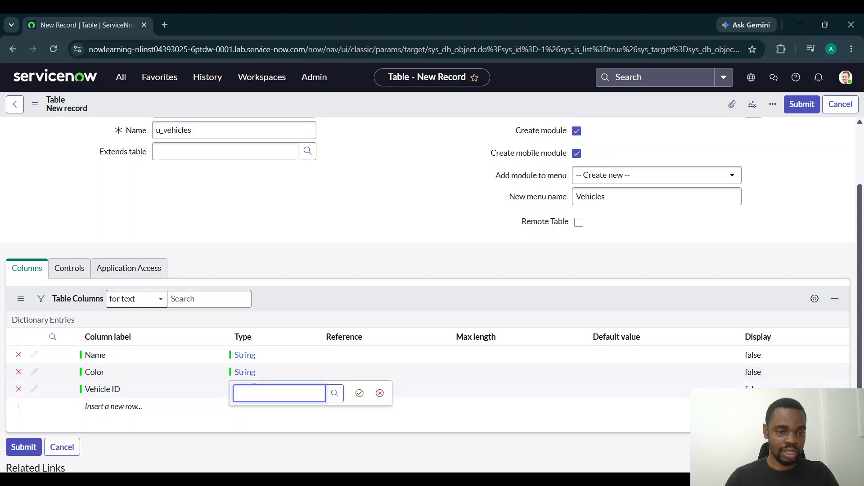
{"action": "type", "text": "In"}
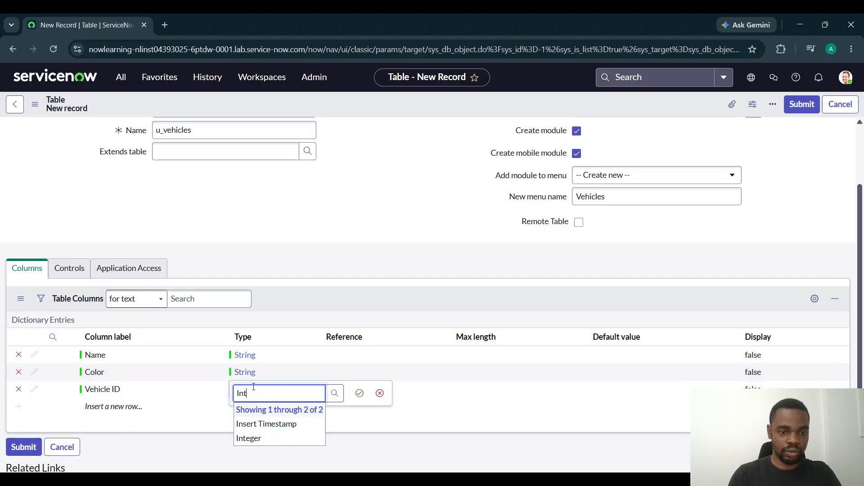
{"action": "type", "text": "t"}
{"action": "left_click", "coordinate": [275, 422]}
{"action": "left_click", "coordinate": [359, 393]}
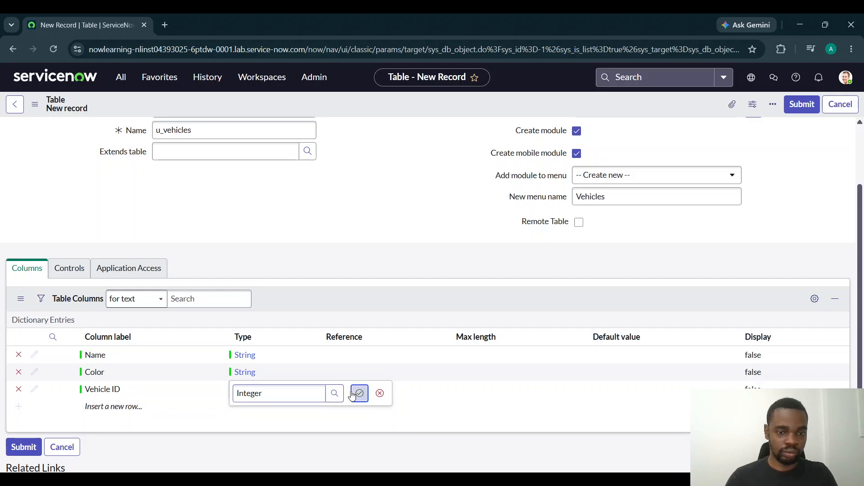
Add a column labelled Damaged with the type True/False to the Vehicles table
{"action": "left_click", "coordinate": [144, 406]}
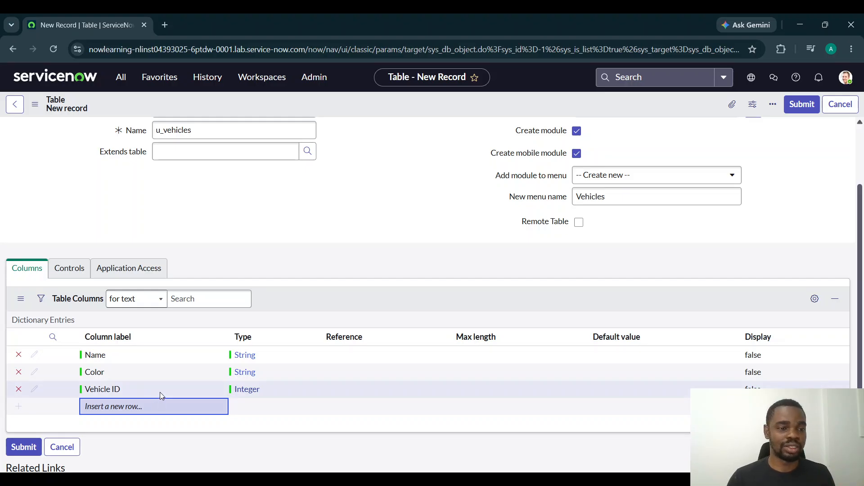
{"action": "left_click", "coordinate": [169, 404]}
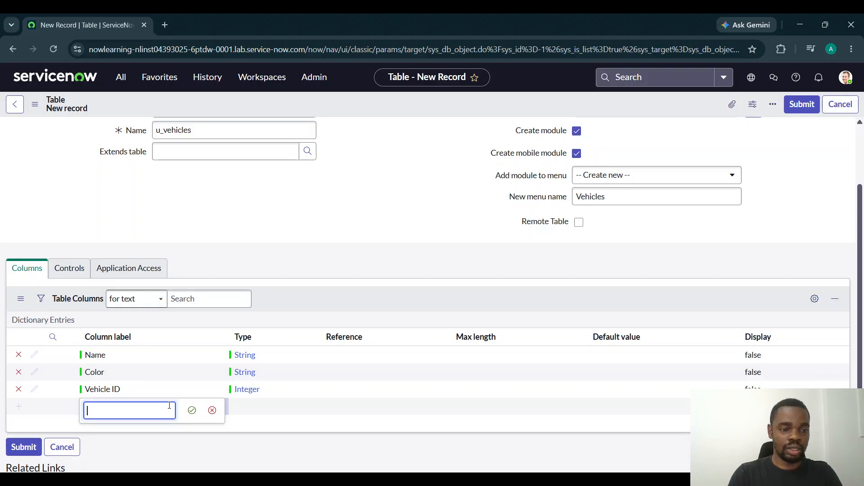
{"action": "type", "text": "Damaged"}
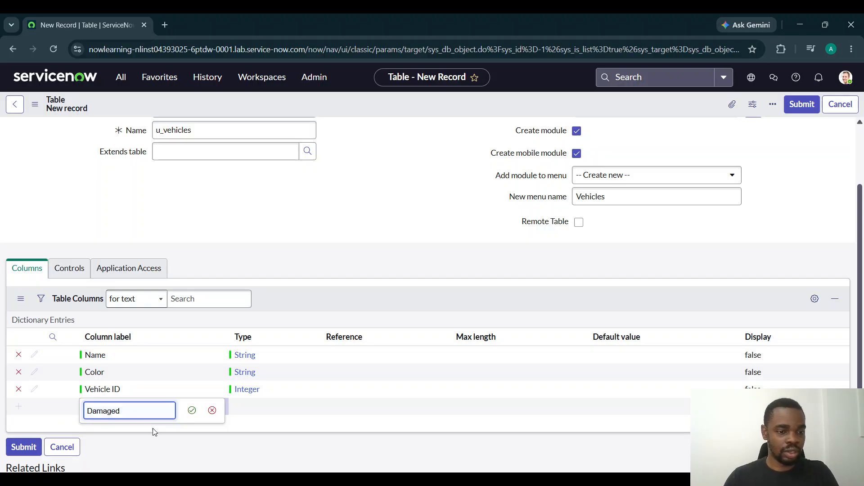
{"action": "left_click", "coordinate": [191, 410]}
{"action": "left_click", "coordinate": [267, 406]}
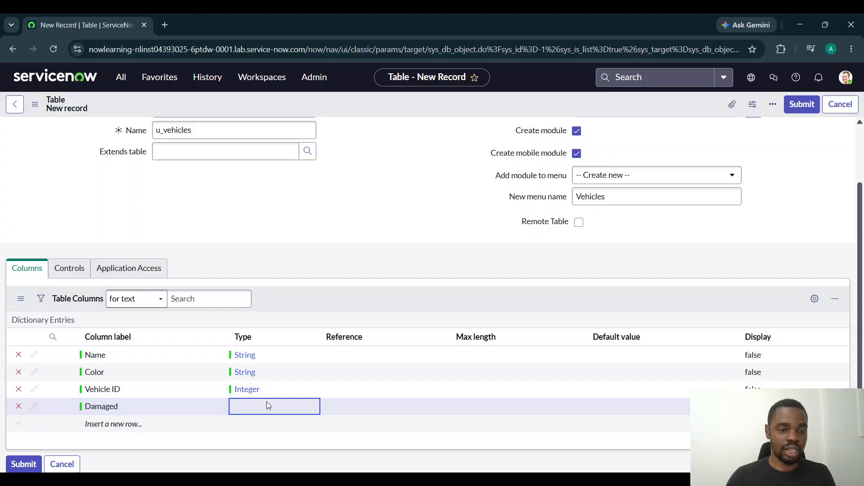
{"action": "left_click", "coordinate": [269, 407]}
{"action": "type", "text": "Tr"}
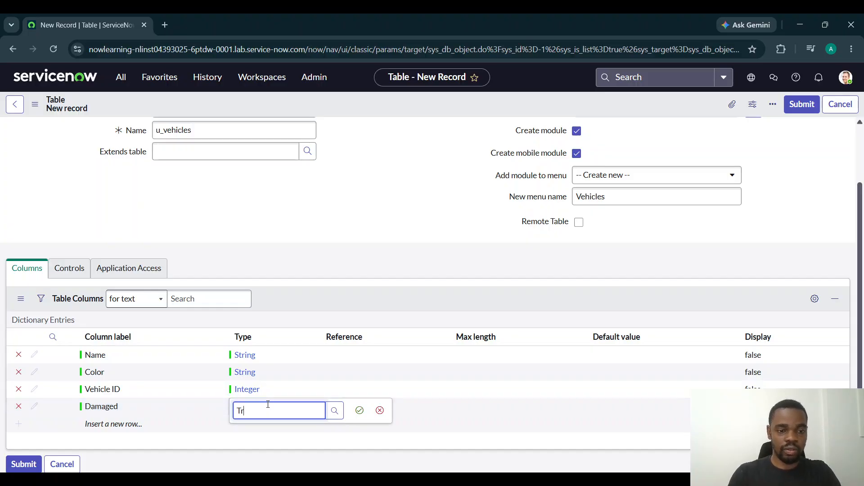
{"action": "type", "text": "u"}
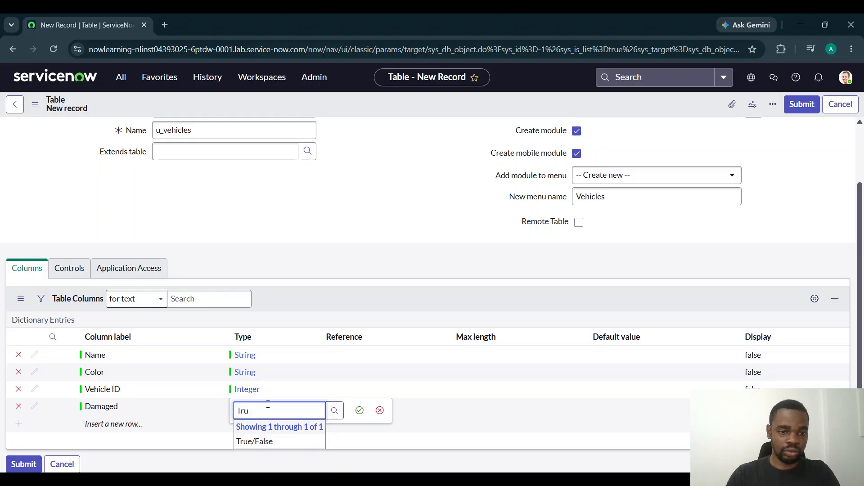
{"action": "left_click", "coordinate": [261, 442]}
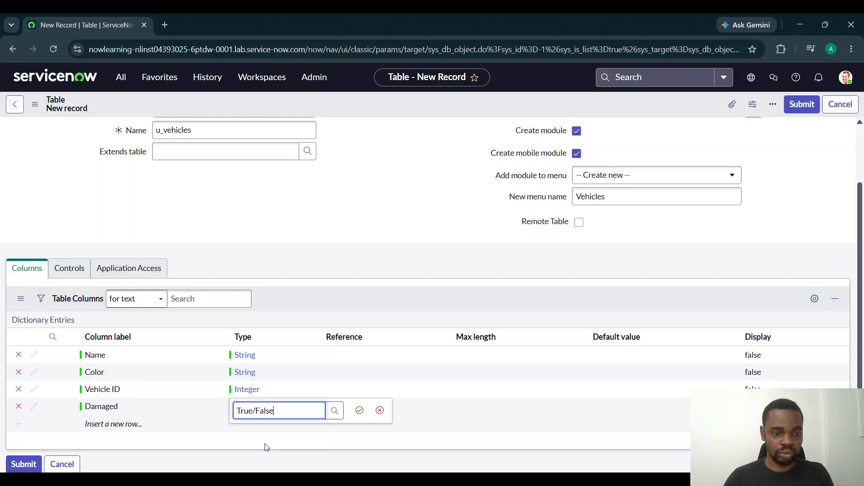
{"action": "left_click", "coordinate": [359, 410]}
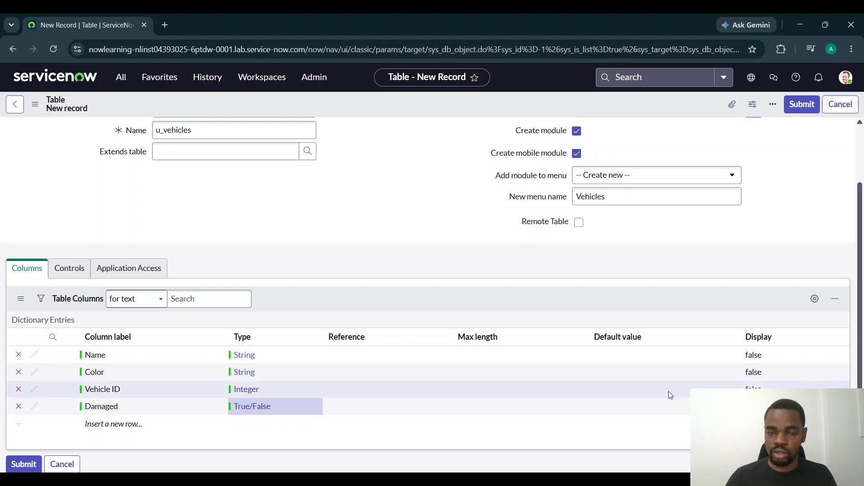
Examine the new table's control settings, including extensibility, live feed, auto-numbering, access controls and user role
{"action": "left_click", "coordinate": [70, 269]}
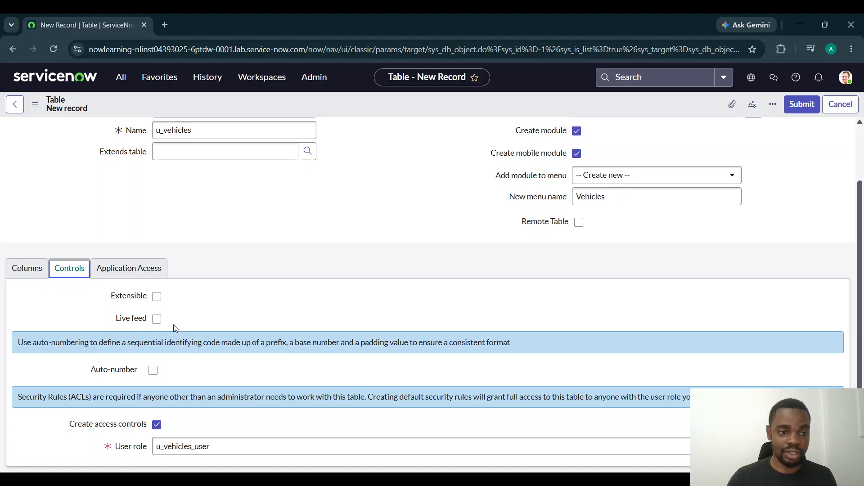
{"action": "scroll", "coordinate": [201, 317], "scroll_direction": "down", "scroll_amount": 1}
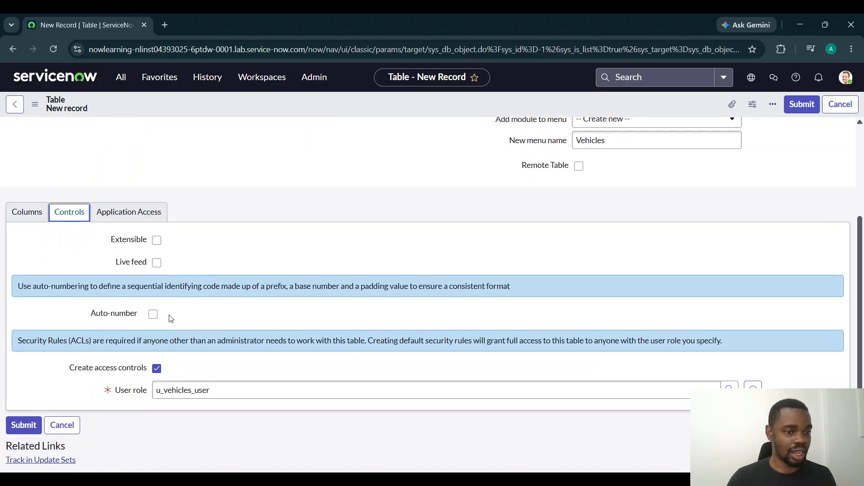
{"action": "left_click", "coordinate": [153, 314]}
{"action": "left_click", "coordinate": [153, 314]}
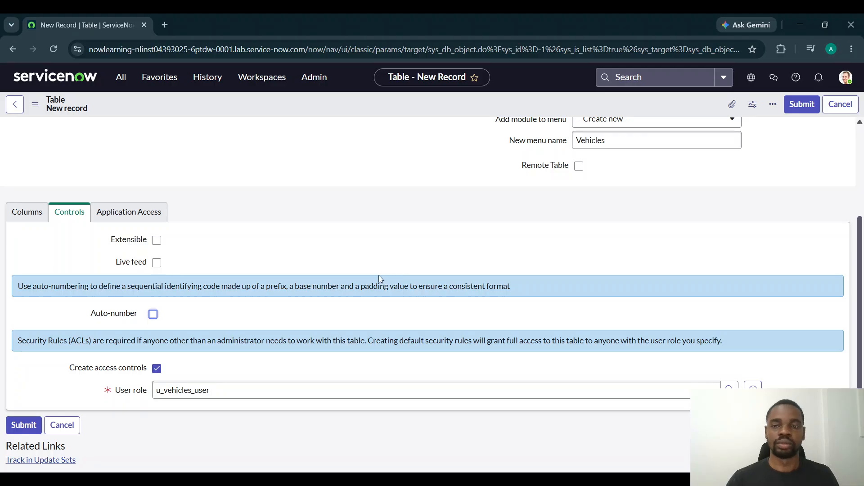
{"action": "scroll", "coordinate": [383, 281], "scroll_direction": "up", "scroll_amount": 1}
{"action": "scroll", "coordinate": [390, 284], "scroll_direction": "down", "scroll_amount": 1}
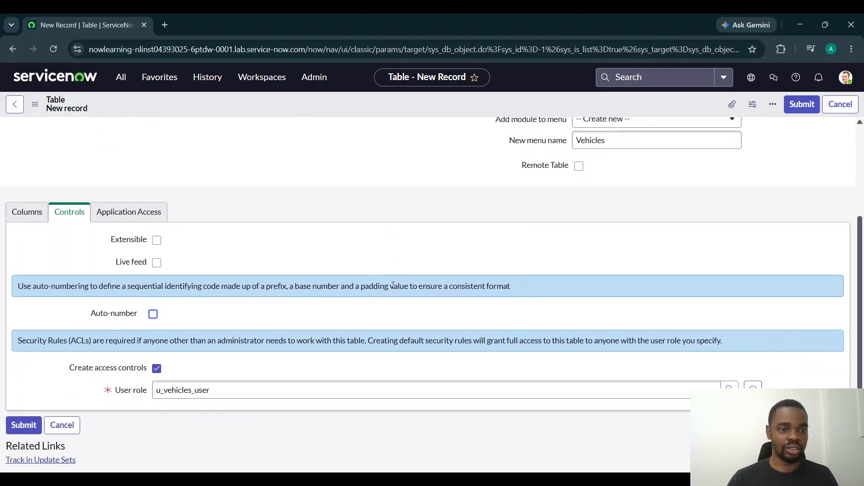
{"action": "scroll", "coordinate": [393, 285], "scroll_direction": "up", "scroll_amount": 1}
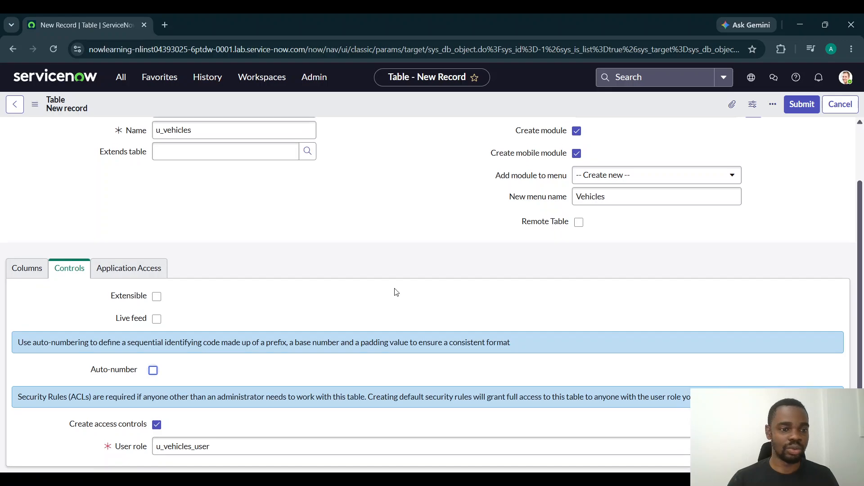
{"action": "scroll", "coordinate": [396, 292], "scroll_direction": "down", "scroll_amount": 2}
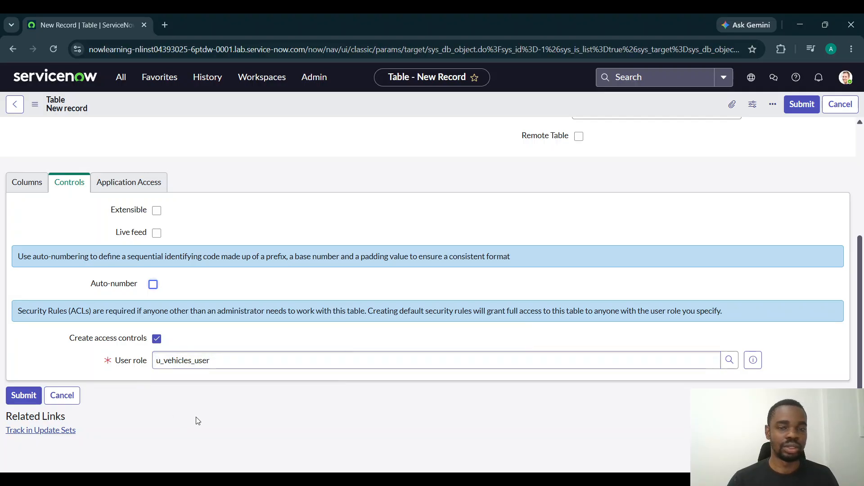
{"action": "scroll", "coordinate": [184, 357], "scroll_direction": "up", "scroll_amount": 1}
Review the application access settings of the Vehicles table and submit the new table record
{"action": "left_click", "coordinate": [120, 245]}
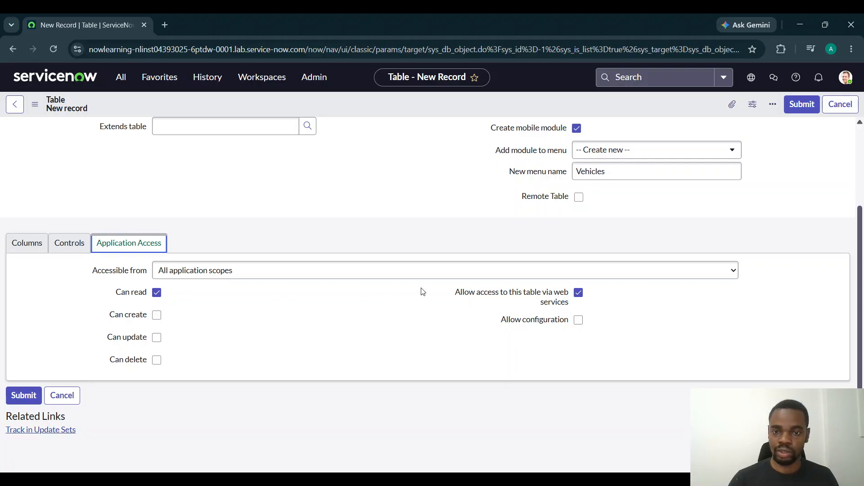
{"action": "mouse_move", "coordinate": [461, 297]}
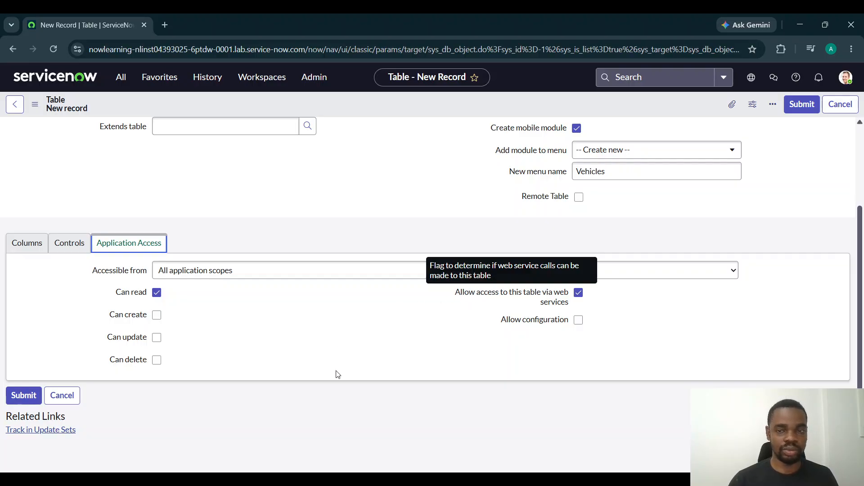
{"action": "scroll", "coordinate": [400, 432], "scroll_direction": "up", "scroll_amount": 3}
{"action": "scroll", "coordinate": [399, 432], "scroll_direction": "down", "scroll_amount": 3}
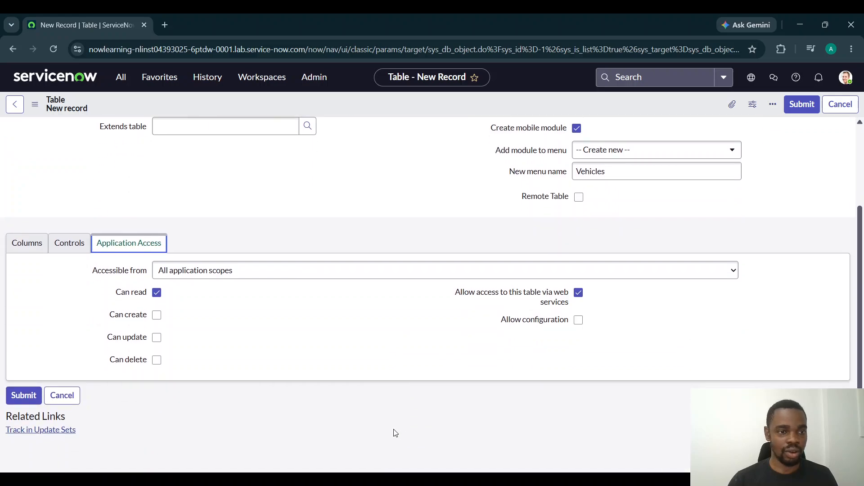
{"action": "left_click", "coordinate": [25, 396]}
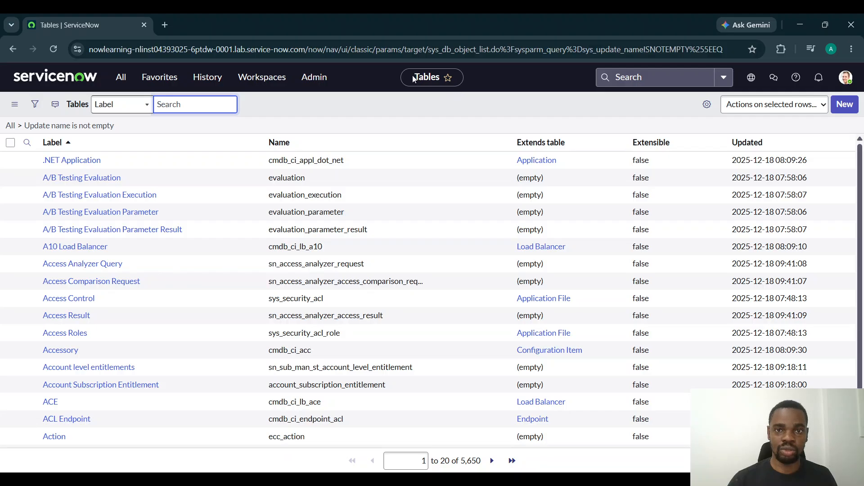
Search the Tables list by label for Vehicles
{"action": "left_click_drag", "start_coordinate": [411, 78], "coordinate": [443, 79]}
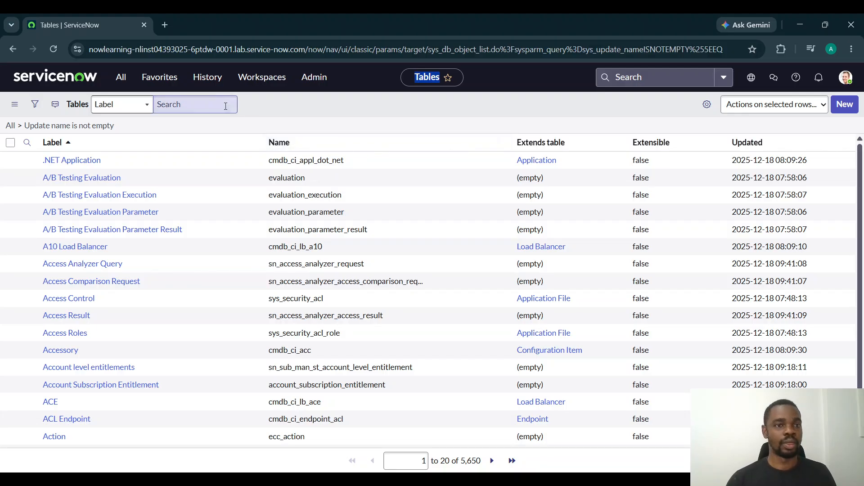
{"action": "left_click", "coordinate": [215, 96]}
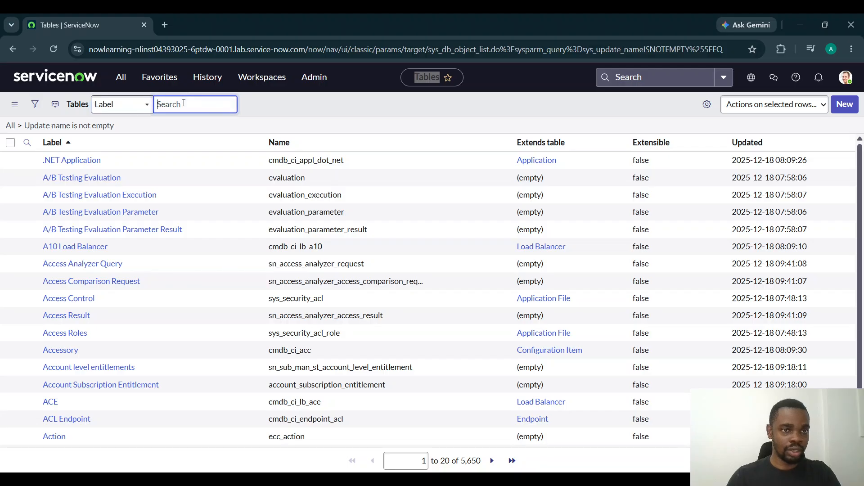
{"action": "type", "text": "Vehicles"}
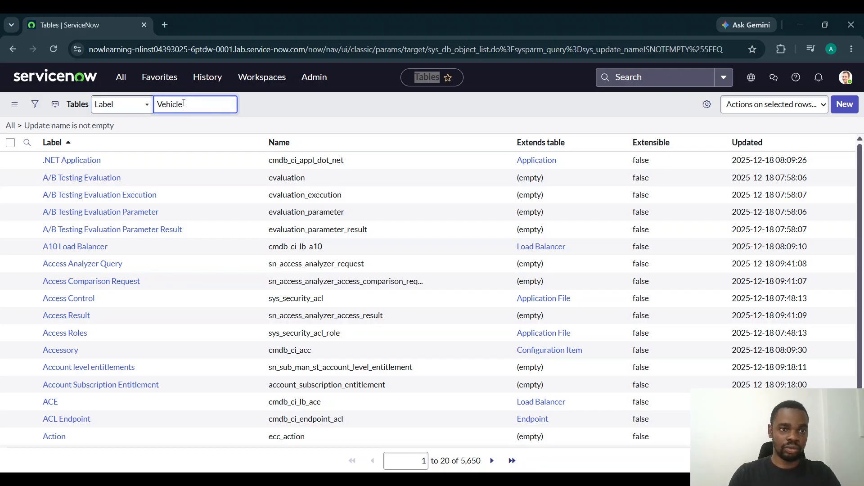
{"action": "key", "text": "Return"}
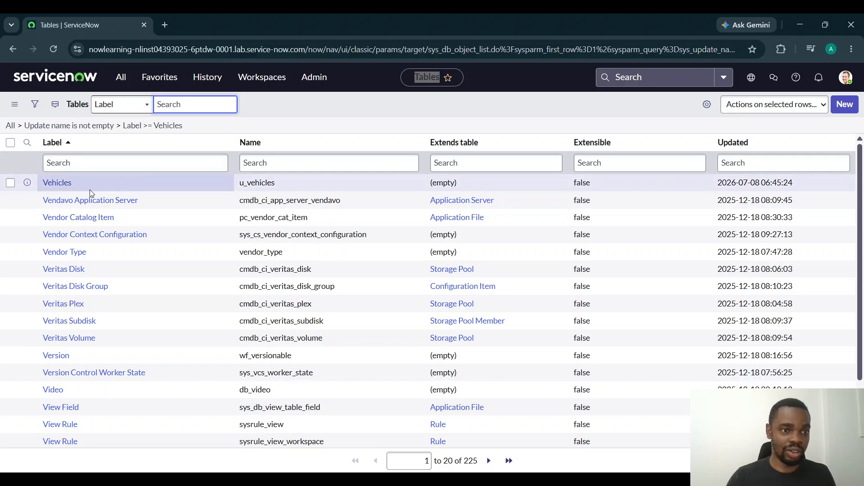
Open the Vehicles table record from the Tables list and review its columns, controls and application access settings
{"action": "left_click", "coordinate": [10, 183]}
{"action": "left_click", "coordinate": [10, 183]}
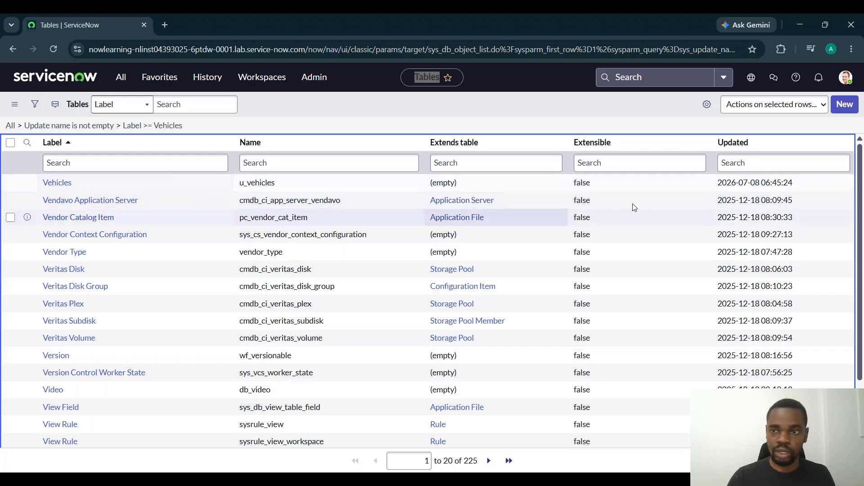
{"action": "double_click", "coordinate": [763, 182]}
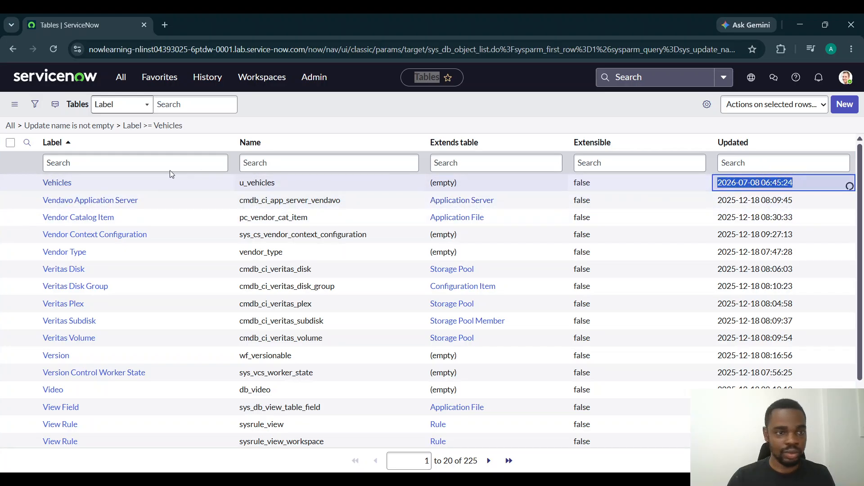
{"action": "left_click", "coordinate": [59, 185]}
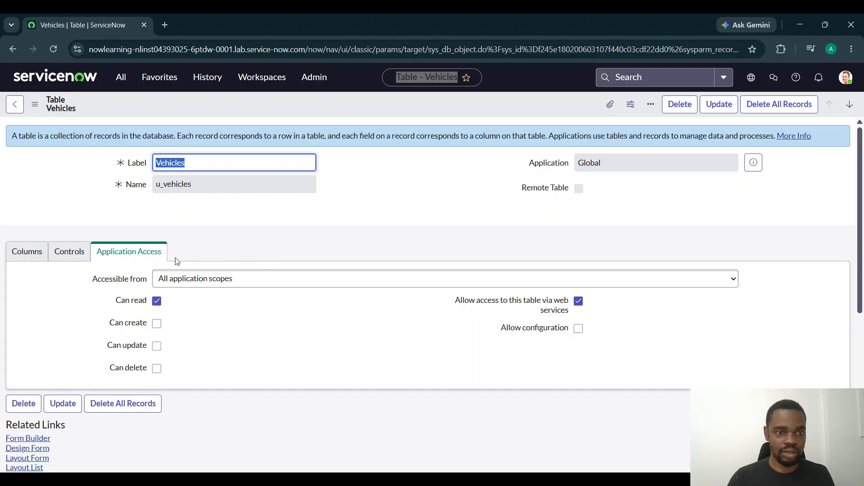
{"action": "left_click", "coordinate": [40, 251]}
{"action": "left_click", "coordinate": [68, 251]}
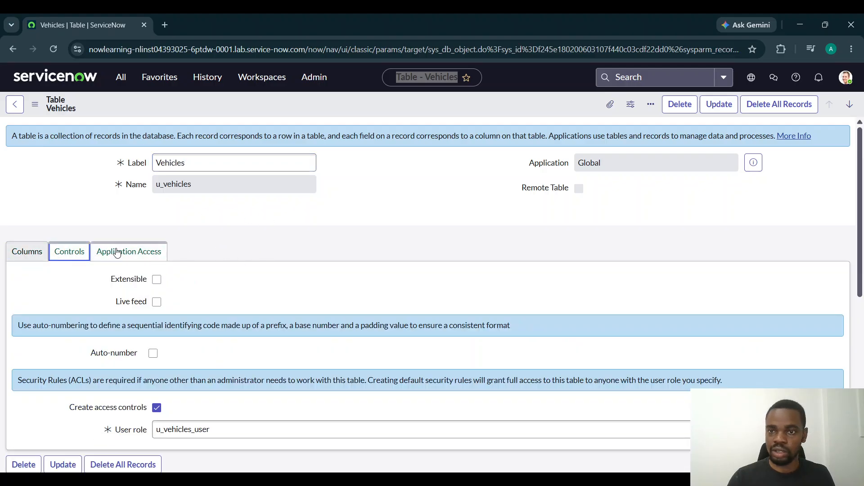
{"action": "left_click", "coordinate": [116, 252]}
{"action": "left_click", "coordinate": [56, 251]}
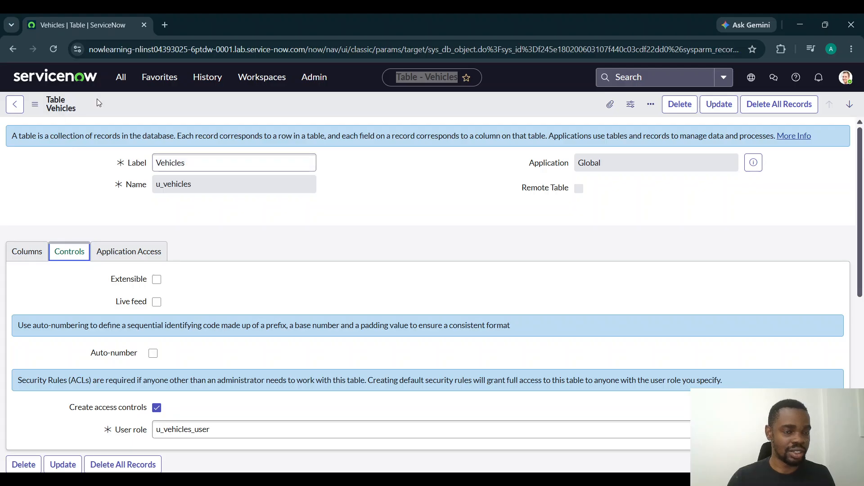
{"action": "right_click", "coordinate": [54, 102]}
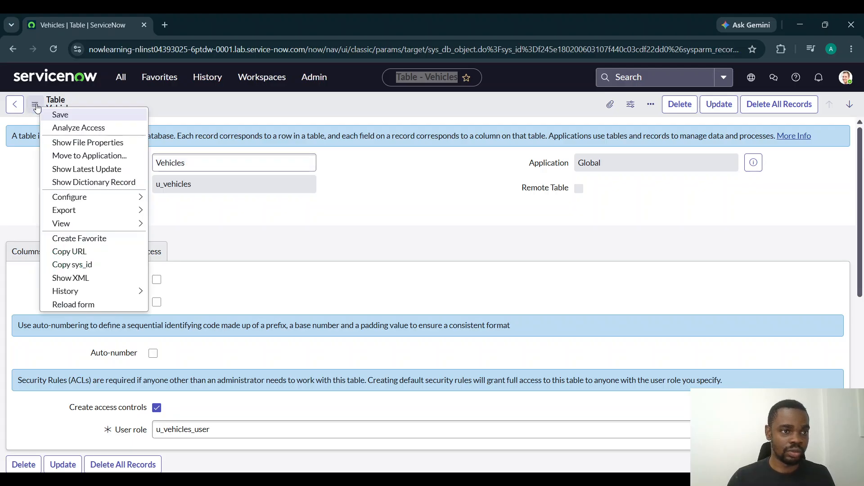
{"action": "left_click", "coordinate": [56, 103]}
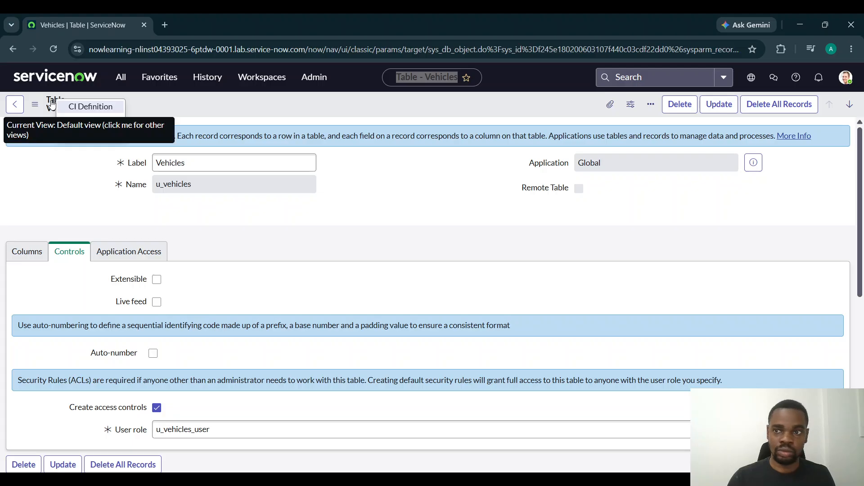
{"action": "left_click", "coordinate": [589, 234]}
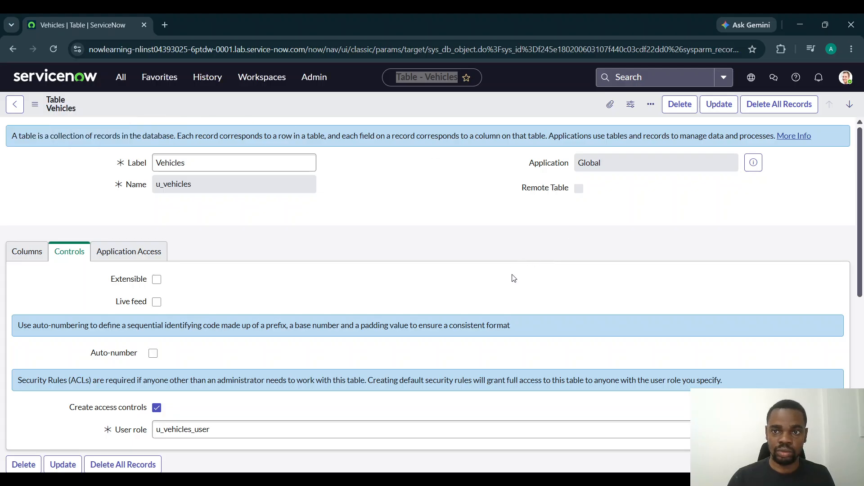
{"action": "scroll", "coordinate": [509, 277], "scroll_direction": "down", "scroll_amount": 1}
{"action": "left_click", "coordinate": [15, 104]}
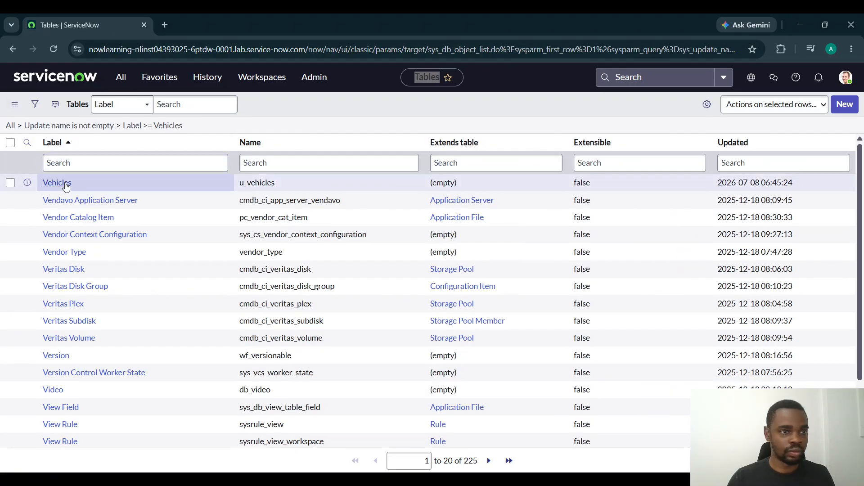
Reopen the Vehicles table record and examine its related links, access controls, security data filters and labels
{"action": "left_click", "coordinate": [66, 185]}
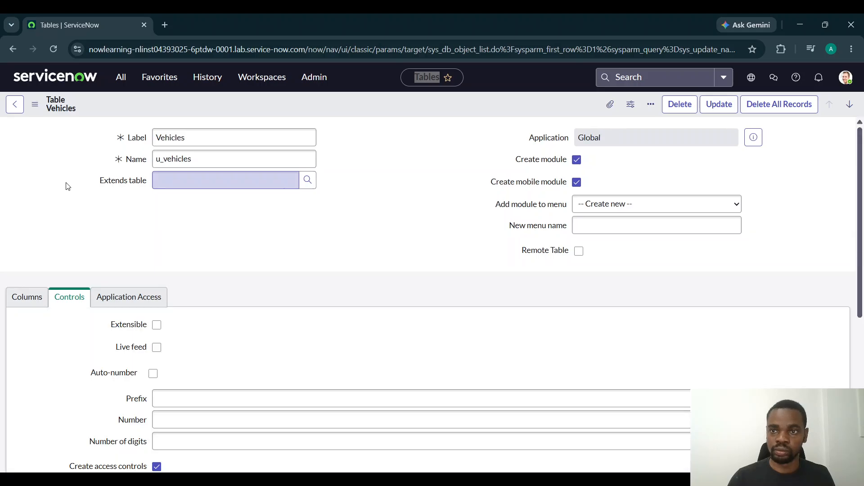
{"action": "scroll", "coordinate": [119, 252], "scroll_direction": "down", "scroll_amount": 8}
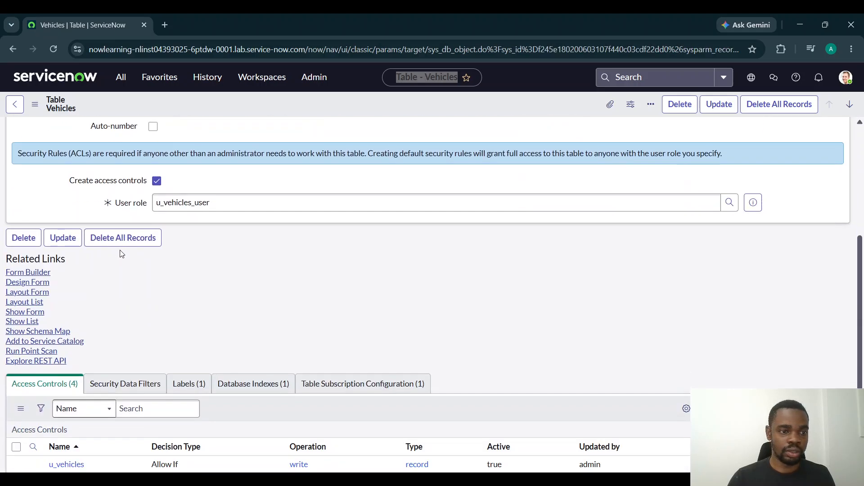
{"action": "scroll", "coordinate": [120, 250], "scroll_direction": "up", "scroll_amount": 8}
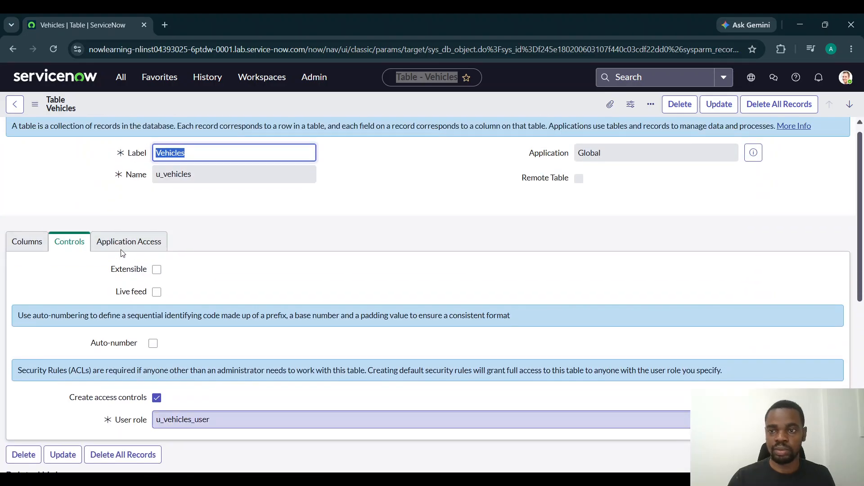
{"action": "scroll", "coordinate": [122, 254], "scroll_direction": "down", "scroll_amount": 8}
{"action": "left_click", "coordinate": [149, 265]}
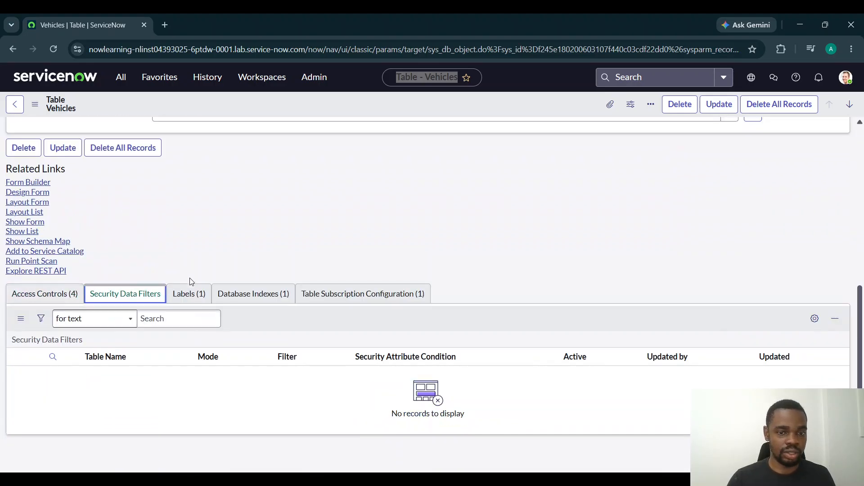
{"action": "left_click", "coordinate": [189, 293]}
{"action": "scroll", "coordinate": [291, 281], "scroll_direction": "up", "scroll_amount": 6}
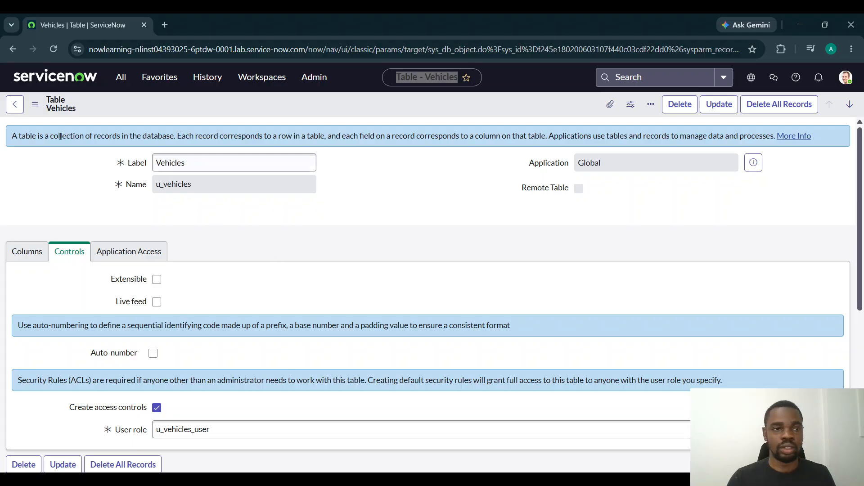
Return to the home page, filter the application navigator for Vehicle and open the Vehicles module
{"action": "left_click", "coordinate": [63, 80]}
{"action": "left_click", "coordinate": [119, 80]}
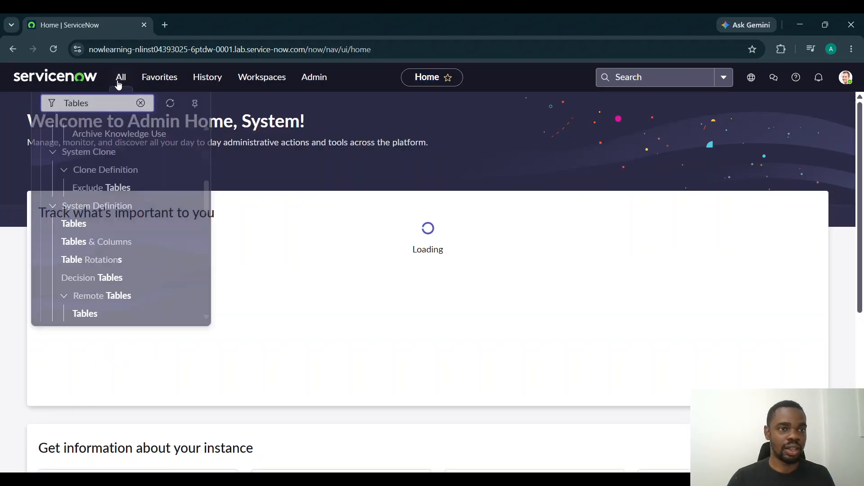
{"action": "left_click", "coordinate": [140, 108]}
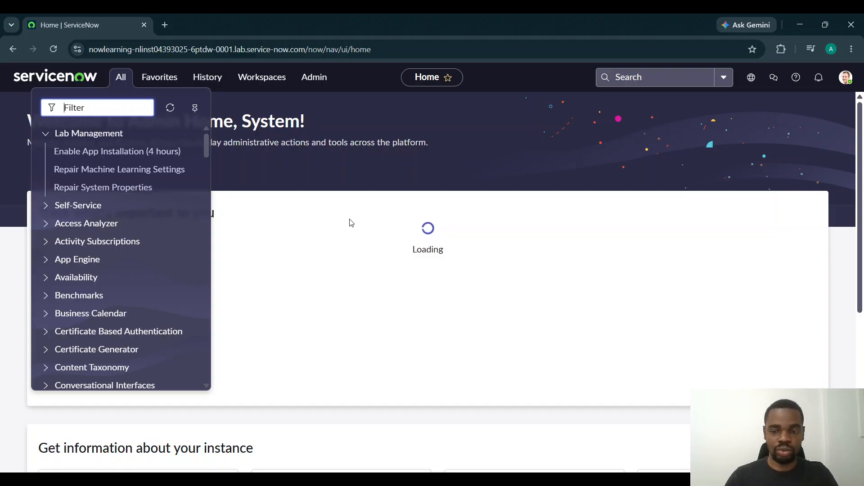
{"action": "type", "text": "Ve"}
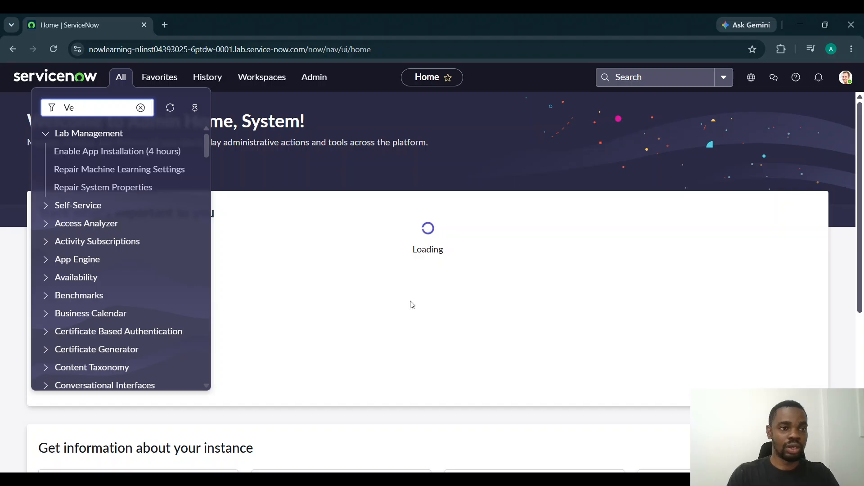
{"action": "type", "text": "hicle"}
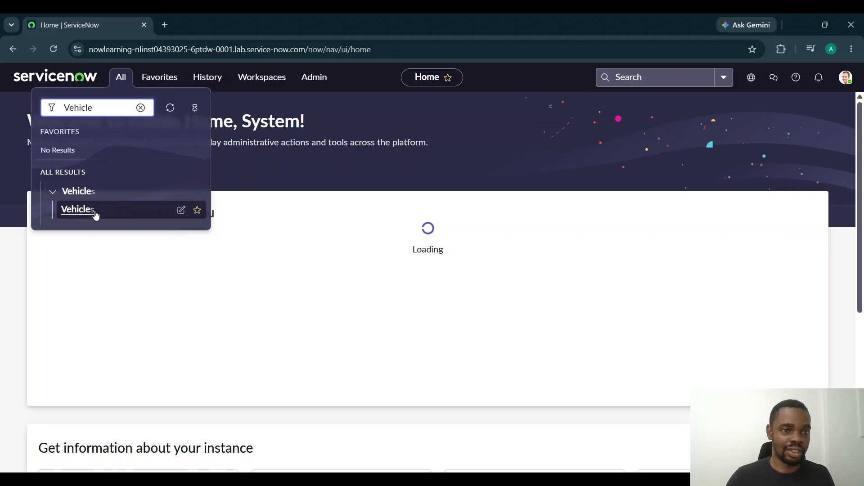
{"action": "left_click", "coordinate": [79, 210]}
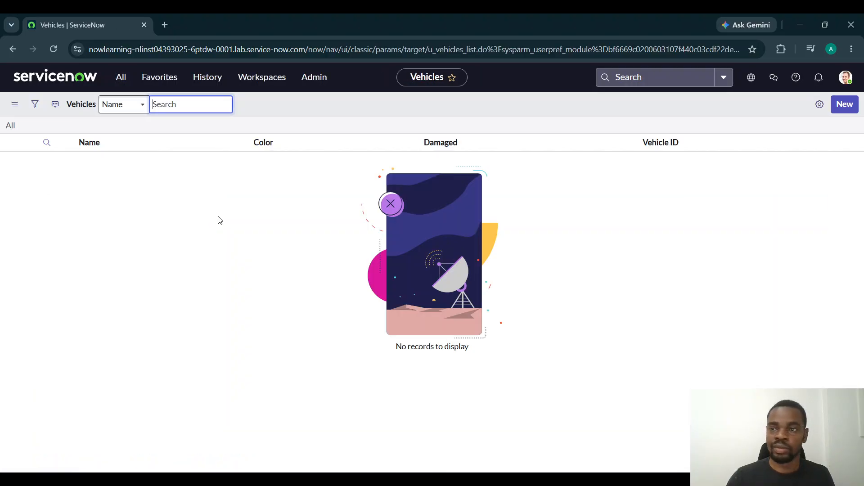
Start a new record in the Vehicles table with the name Toyata and the Vehicle ID 42,646
{"action": "left_click", "coordinate": [846, 105]}
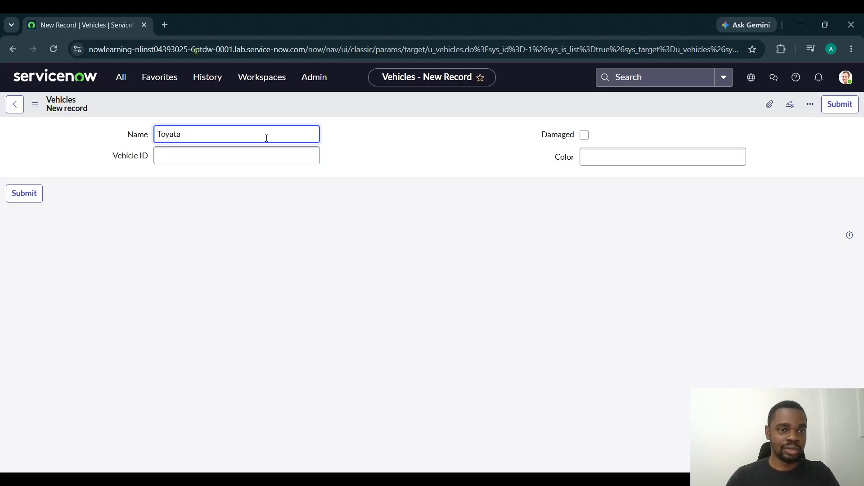
{"action": "left_click", "coordinate": [271, 153]}
{"action": "type", "text": "4"}
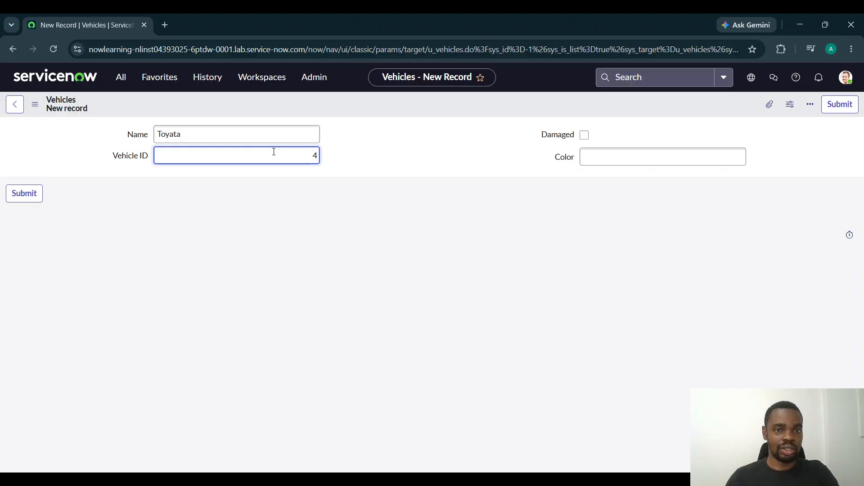
{"action": "type", "text": ",646"}
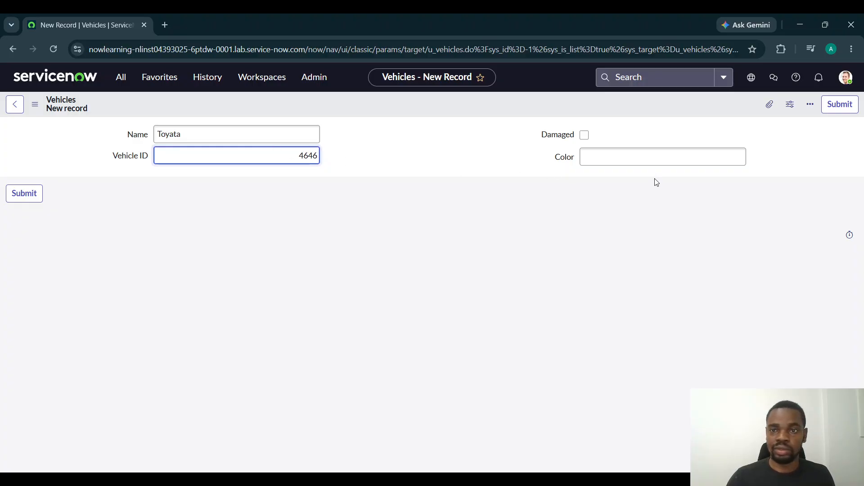
{"action": "left_click", "coordinate": [610, 140]}
{"action": "left_click", "coordinate": [302, 156]}
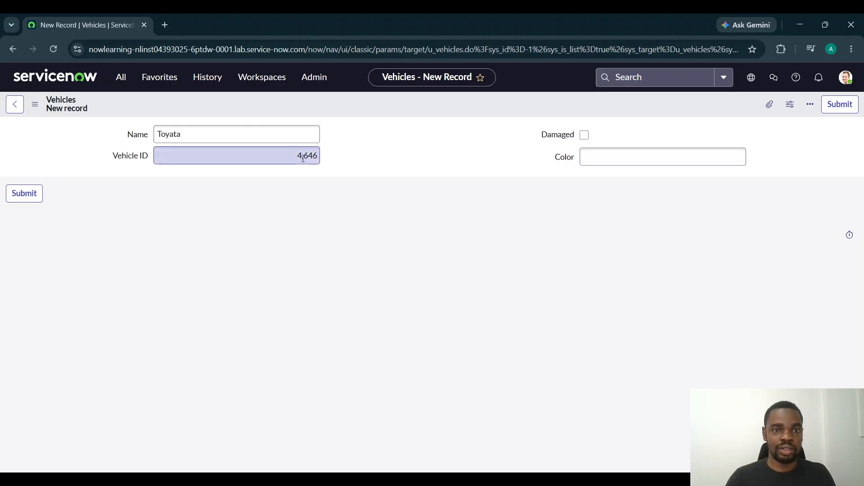
{"action": "type", "text": "2"}
{"action": "left_click", "coordinate": [390, 170]}
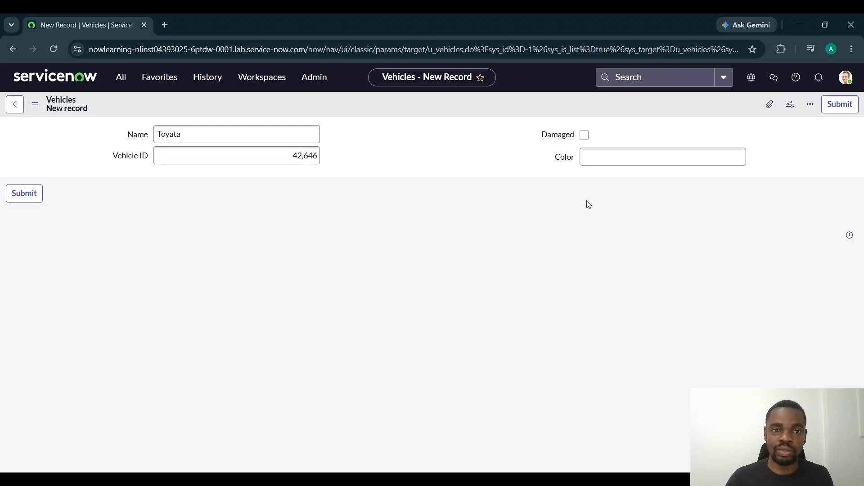
Set the new vehicle's color to Red with Damaged left unchecked, and submit the record
{"action": "left_click", "coordinate": [585, 138]}
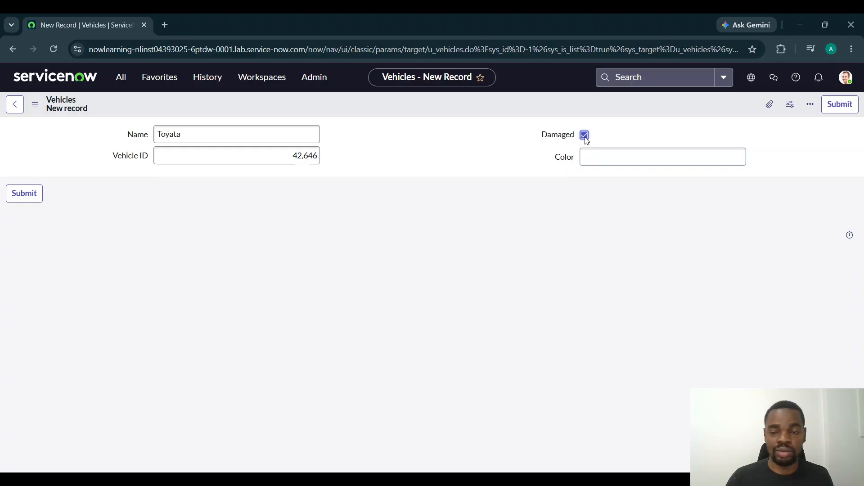
{"action": "left_click", "coordinate": [584, 135]}
{"action": "left_click", "coordinate": [596, 158]}
{"action": "type", "text": "Red"}
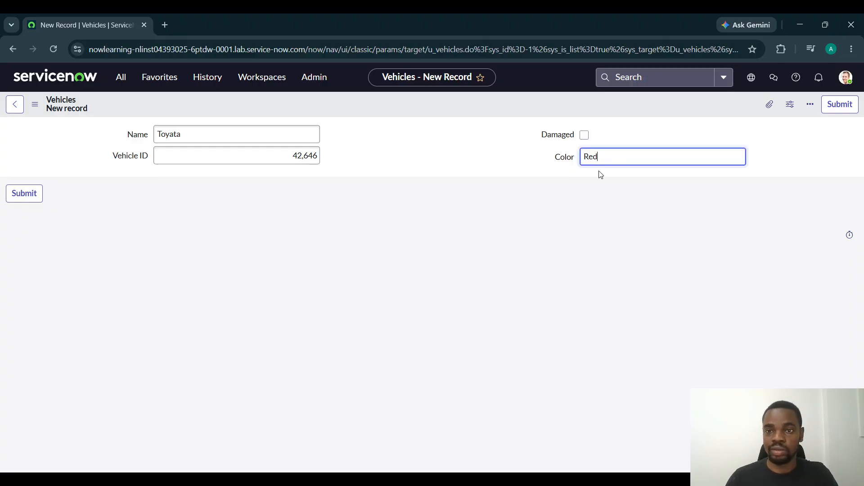
{"action": "left_click", "coordinate": [838, 107]}
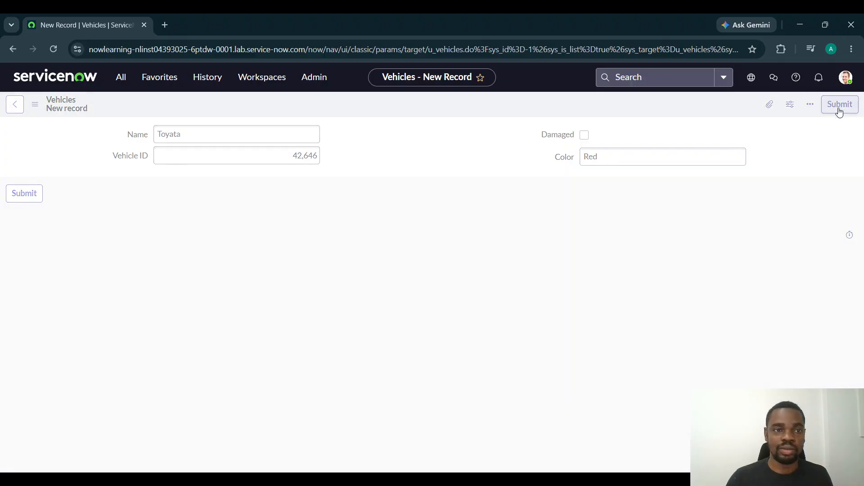